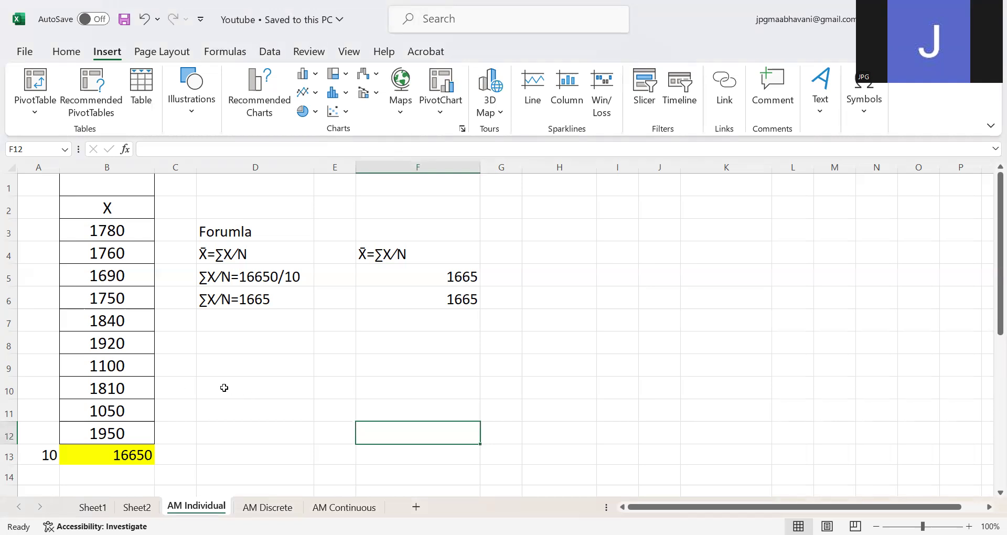
Clear the column X total in B13 and the two calculated mean results in F5 and F6.
click(231, 364)
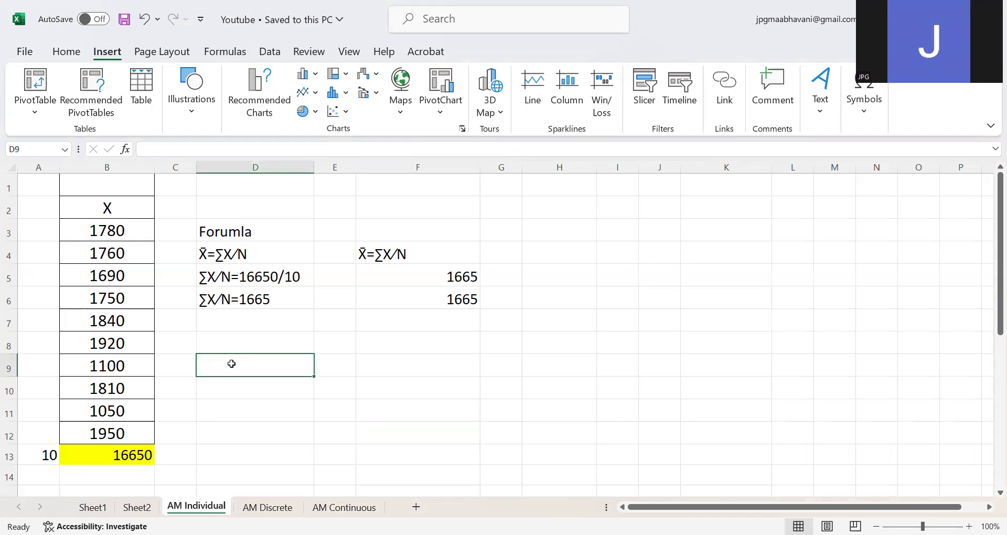
click(78, 204)
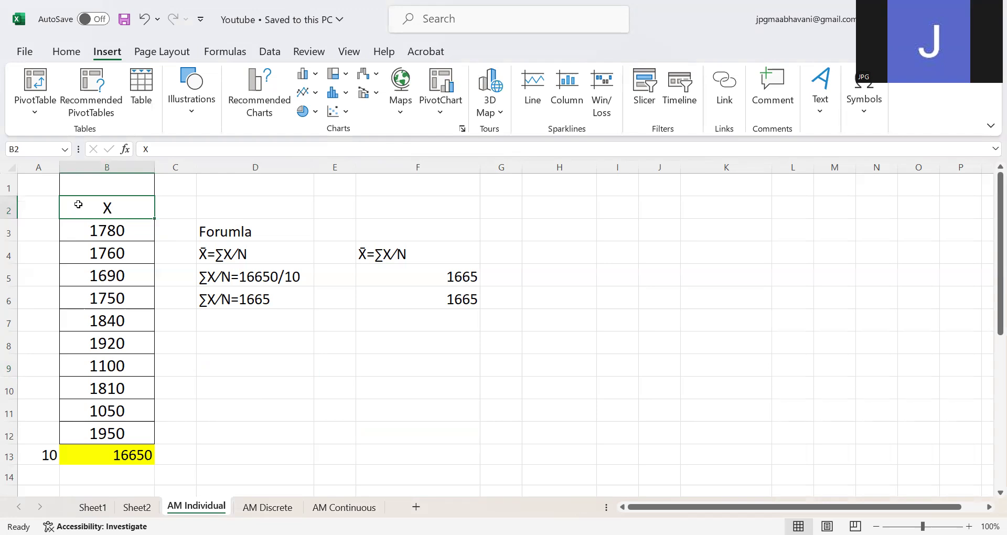
click(112, 459)
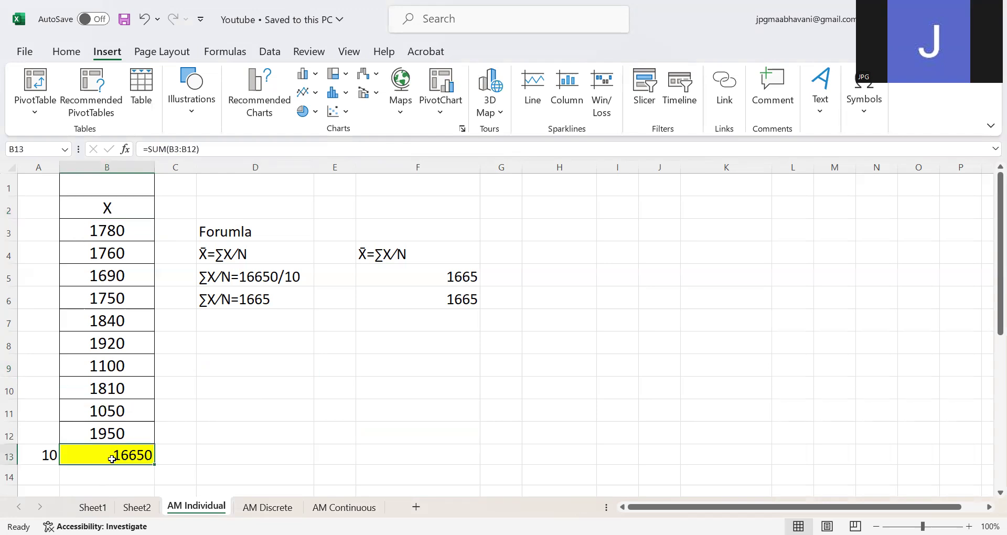
key(Delete)
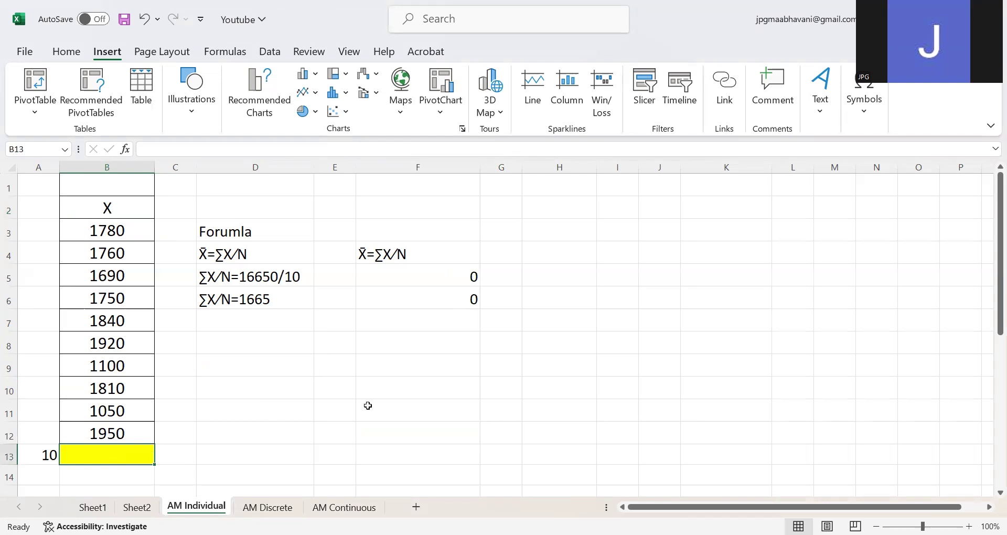
click(464, 279)
key(Delete)
click(469, 296)
key(Delete)
click(434, 357)
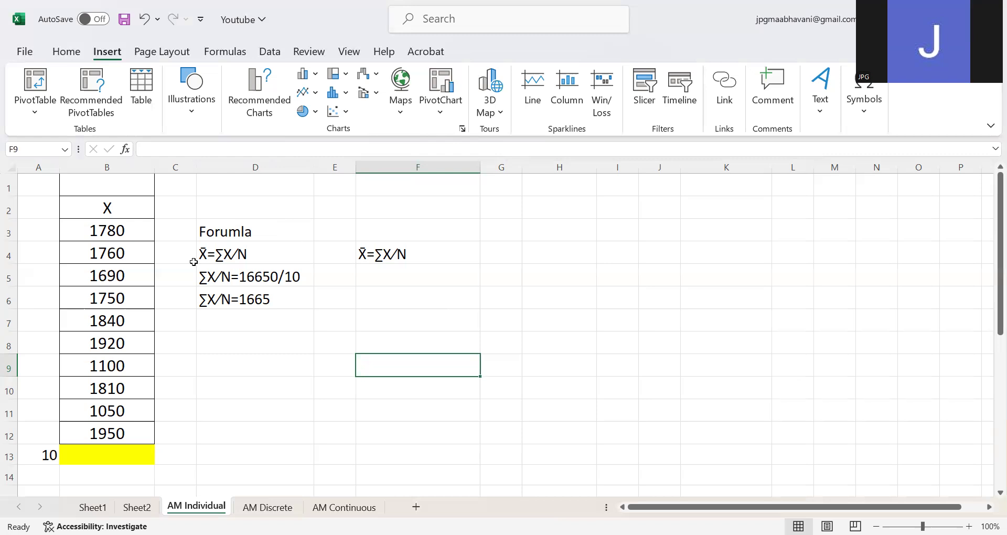
click(412, 252)
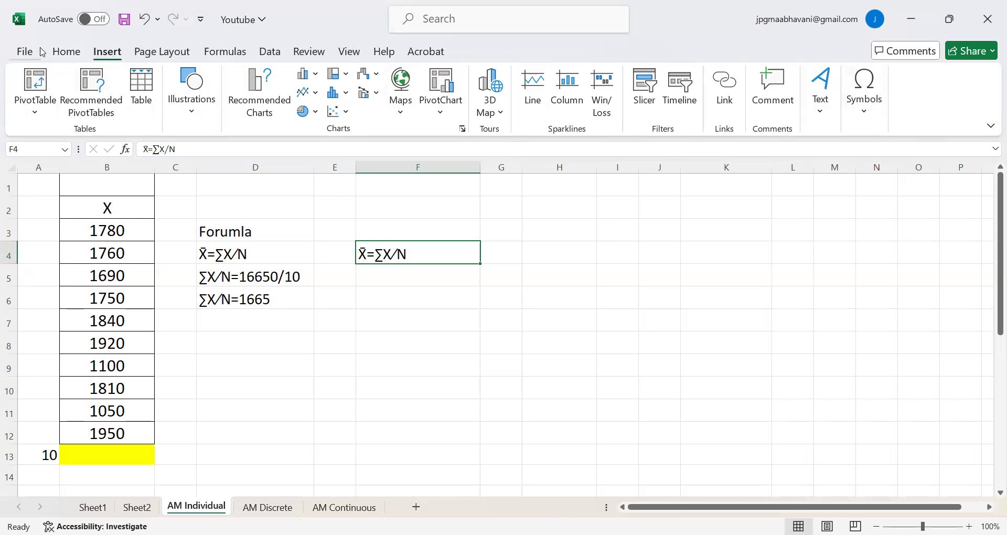
click(64, 53)
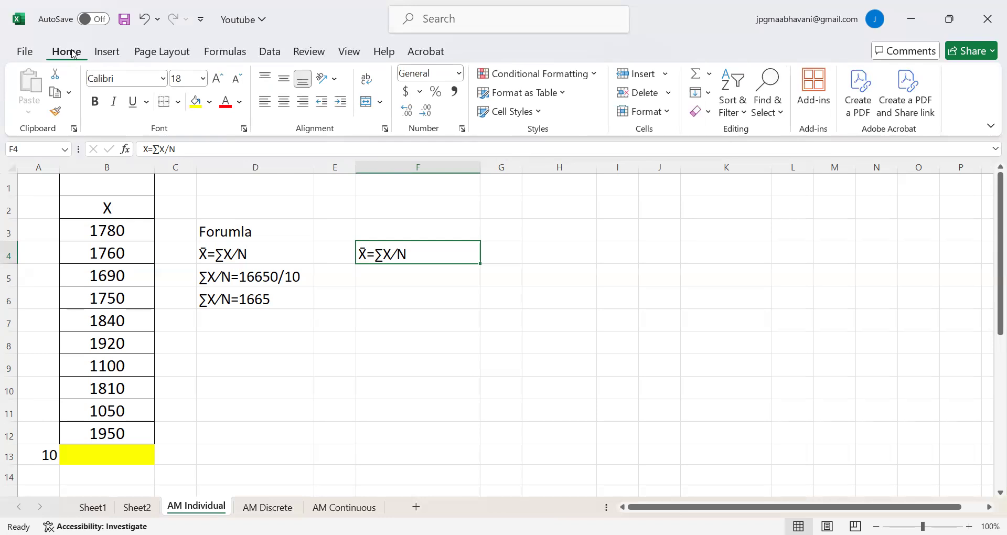
click(106, 53)
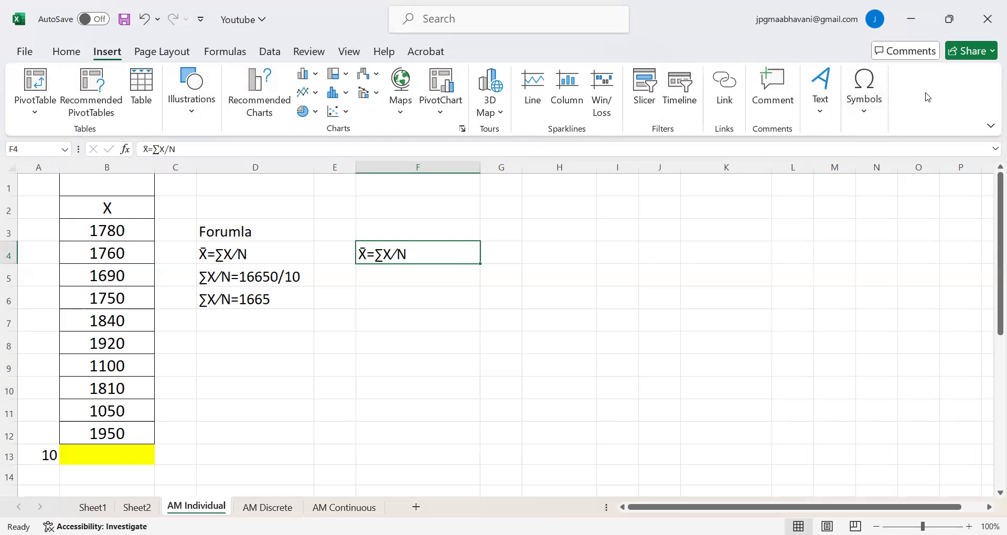
click(874, 104)
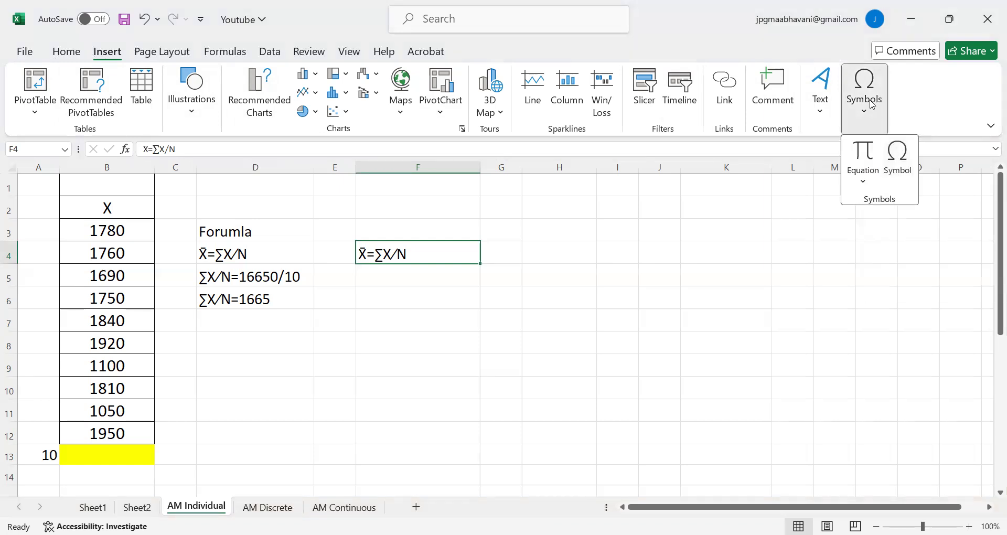
click(899, 160)
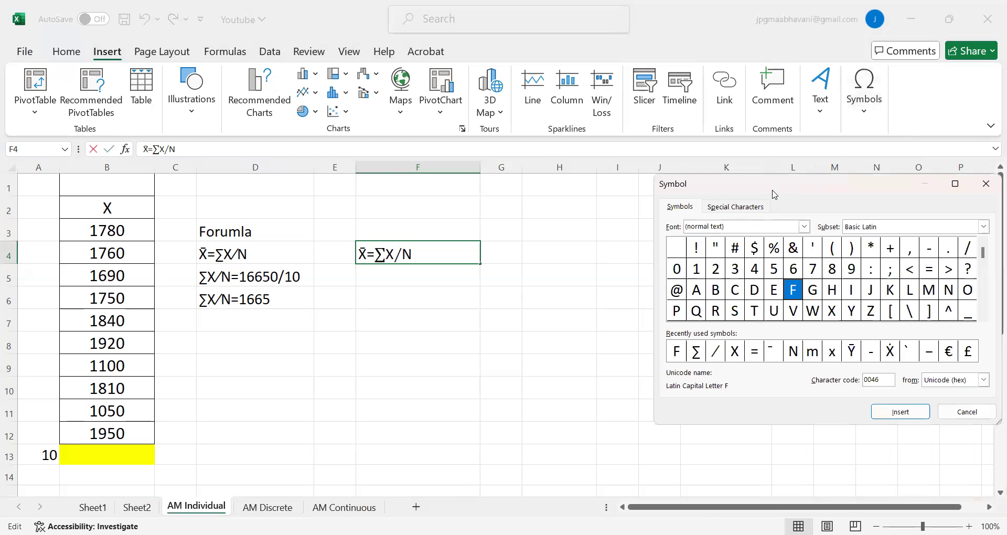
drag(774, 194, 736, 144)
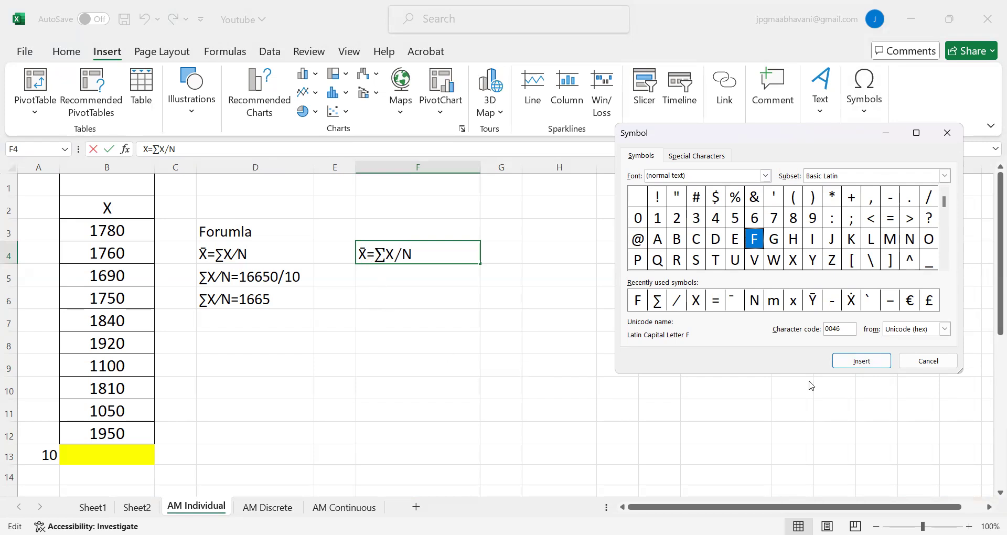
click(695, 301)
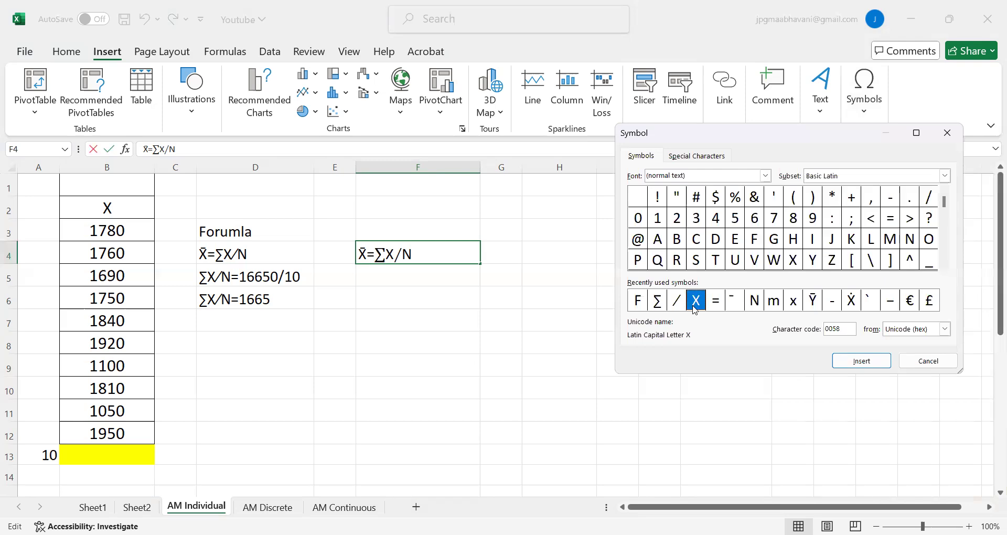
click(853, 367)
drag(695, 141, 654, 177)
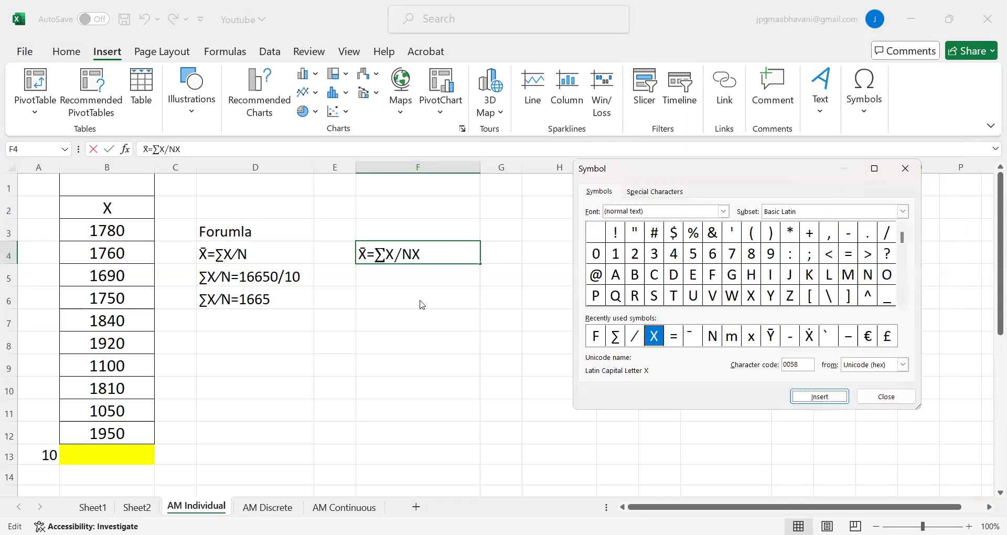
click(886, 399)
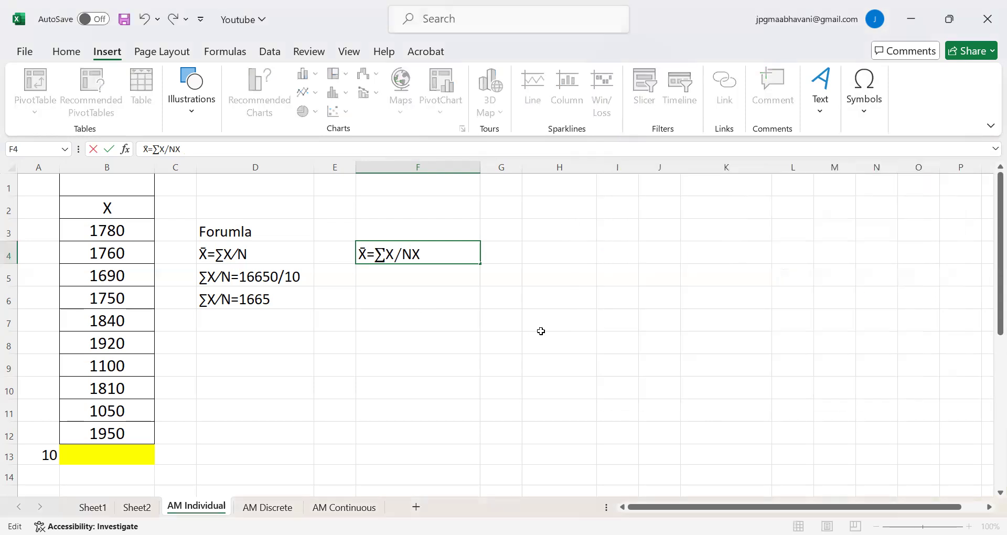
click(543, 333)
click(429, 255)
double_click(429, 255)
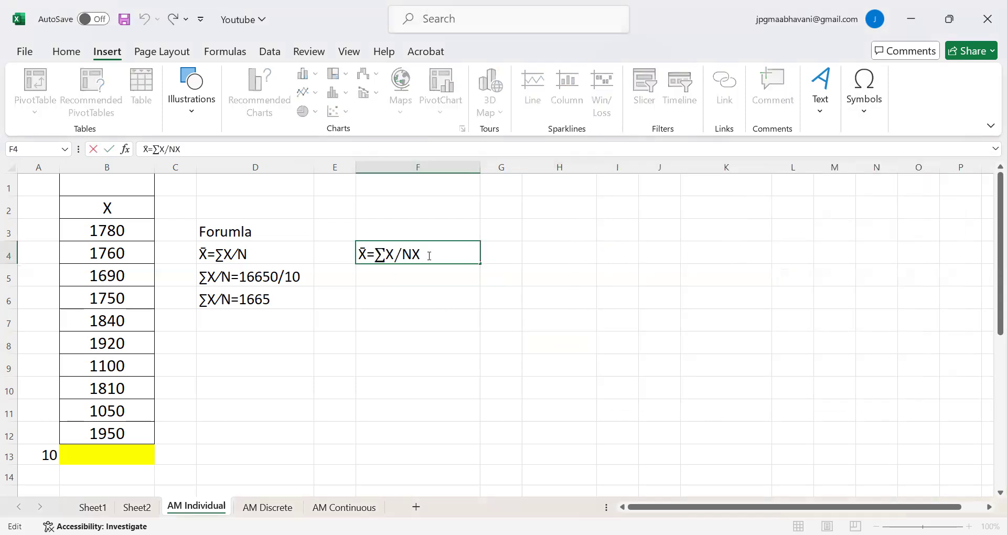
key(BackSpace)
Insert the symbol X followed by a Combining Macron in cell F6 to write X̄.
click(465, 304)
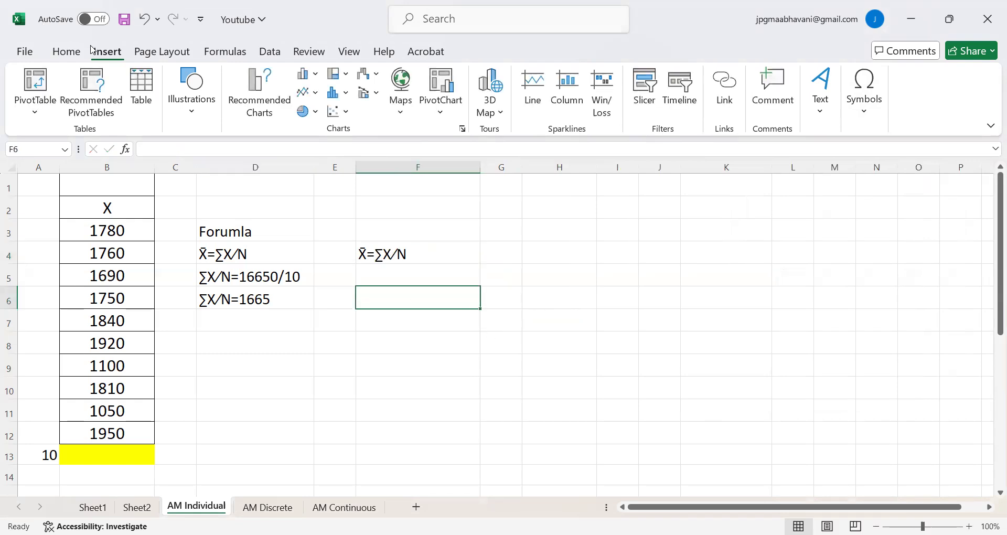
click(881, 93)
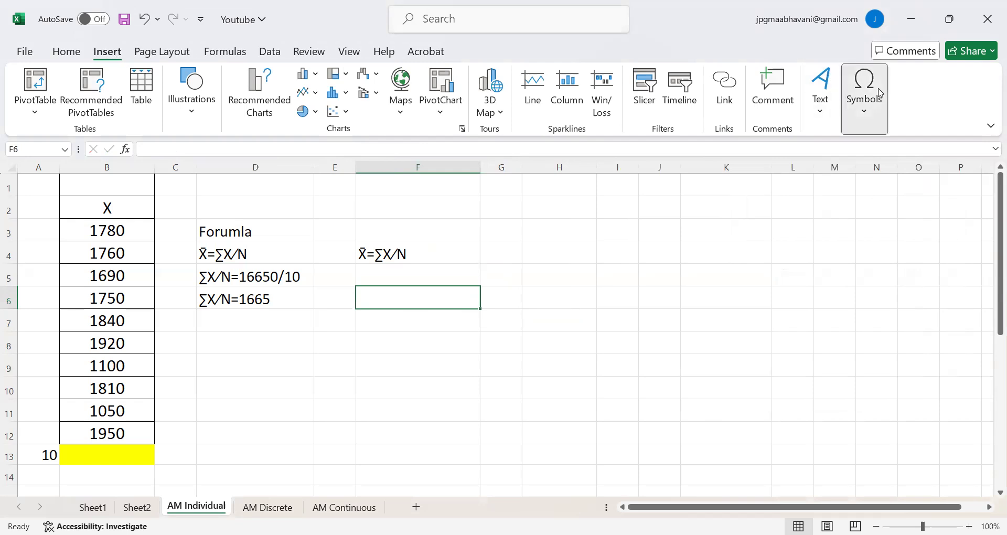
click(898, 163)
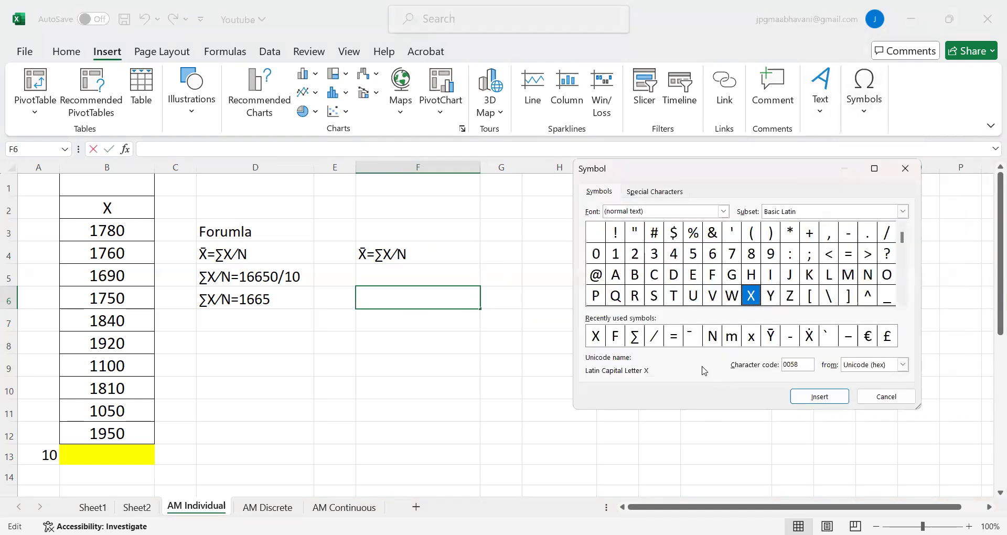
click(596, 338)
click(821, 398)
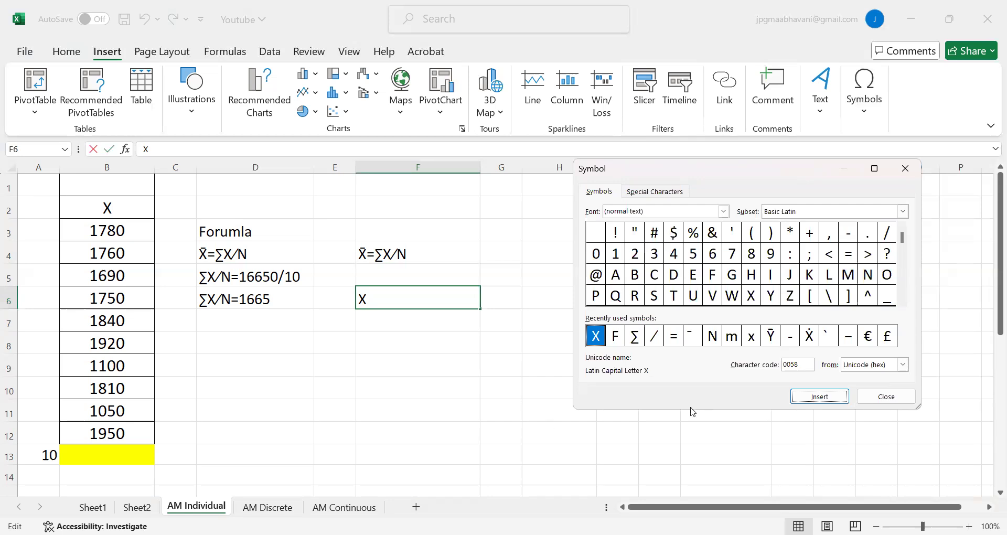
click(692, 335)
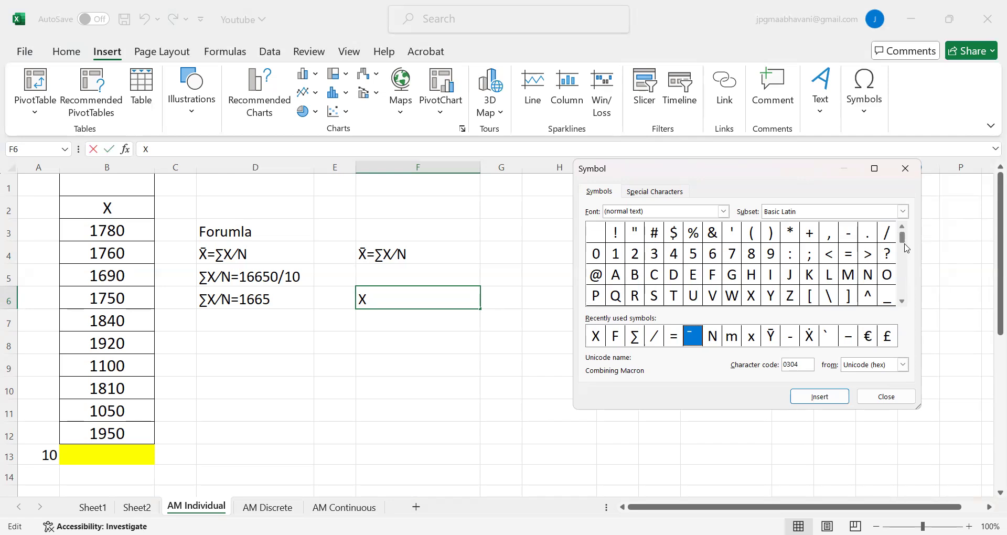
mouse_move(904, 247)
mouse_down()
mouse_move(903, 295)
mouse_move(903, 238)
mouse_up()
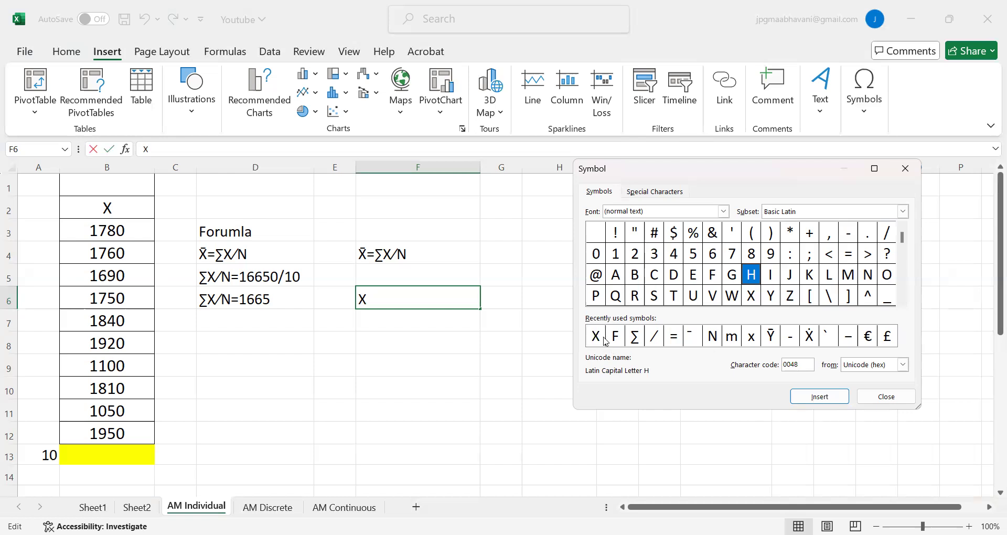
click(692, 338)
click(817, 397)
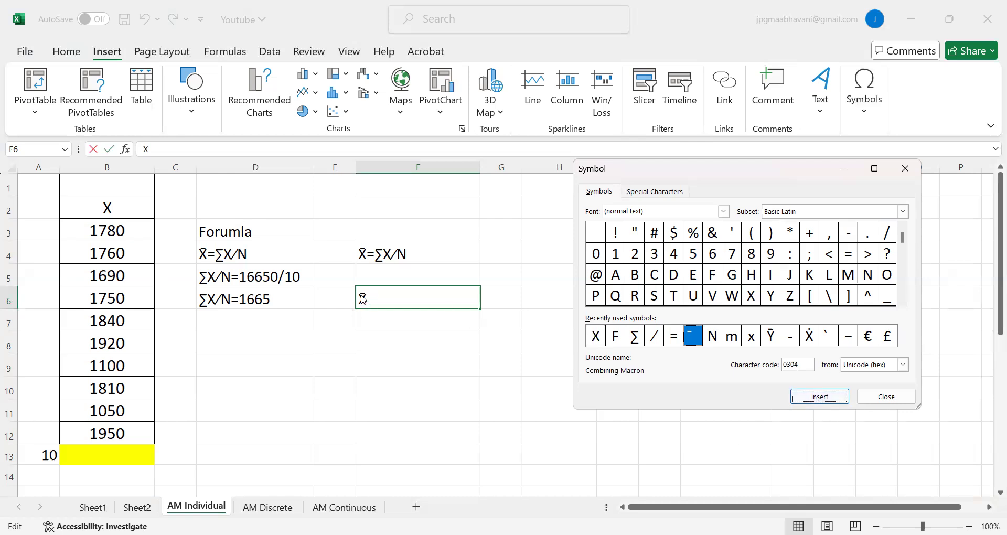
Complete the mean formula text in F6 by inserting the symbols =, ∑, X, ∕ and N after X̄.
click(673, 336)
click(827, 401)
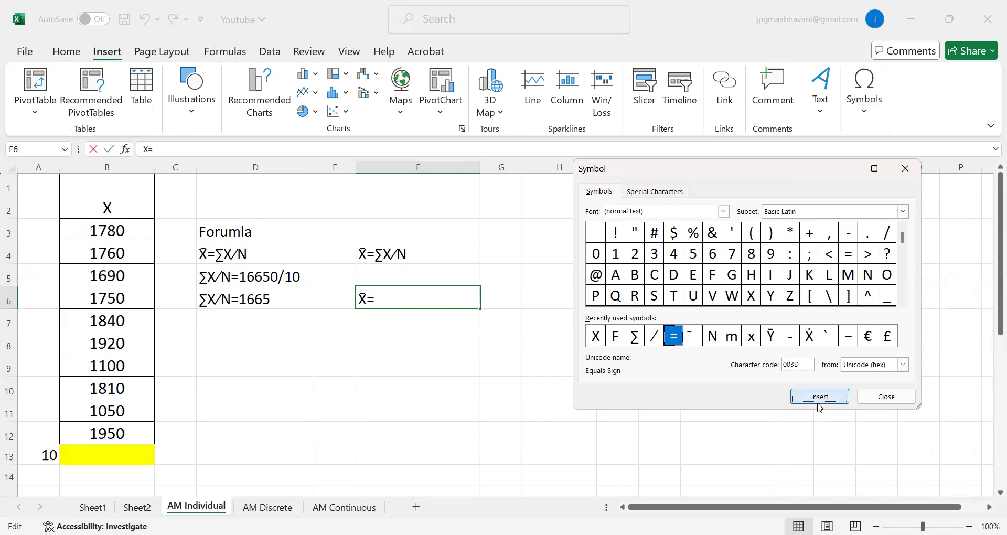
click(634, 336)
click(819, 396)
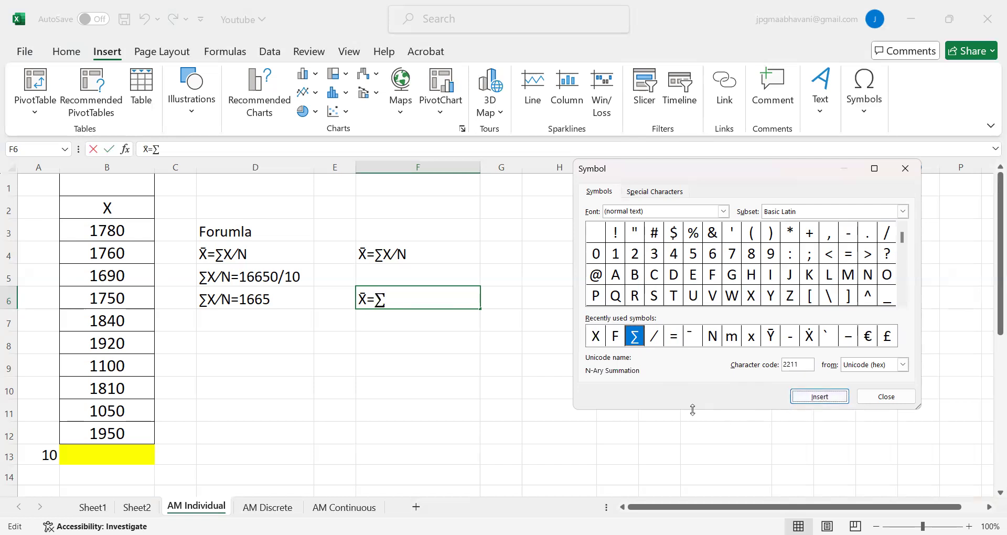
click(594, 338)
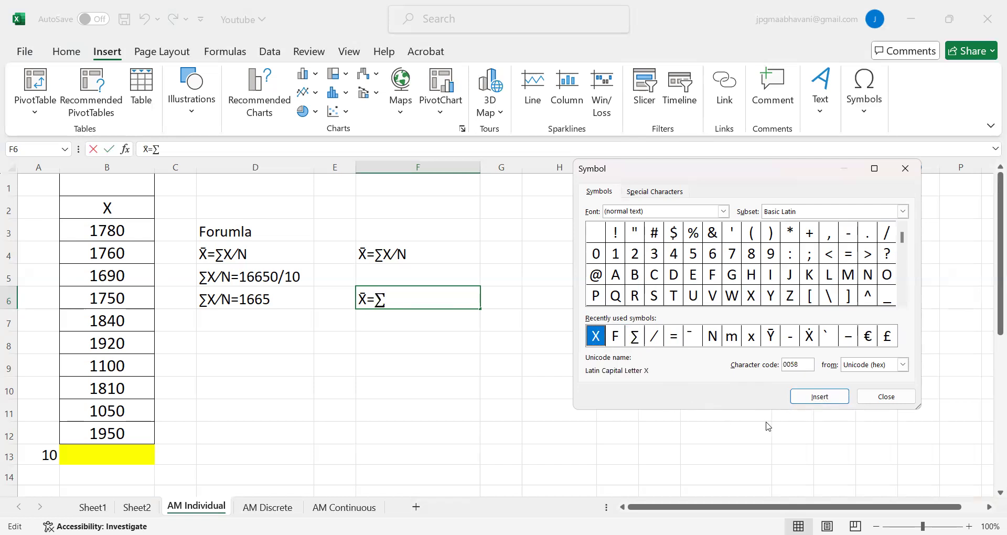
click(804, 401)
click(653, 336)
click(807, 396)
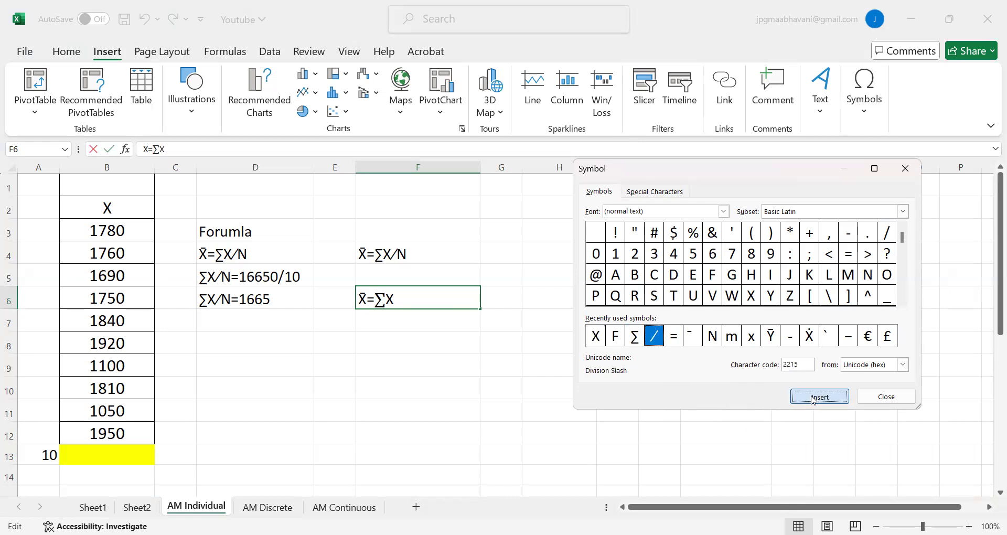
click(712, 339)
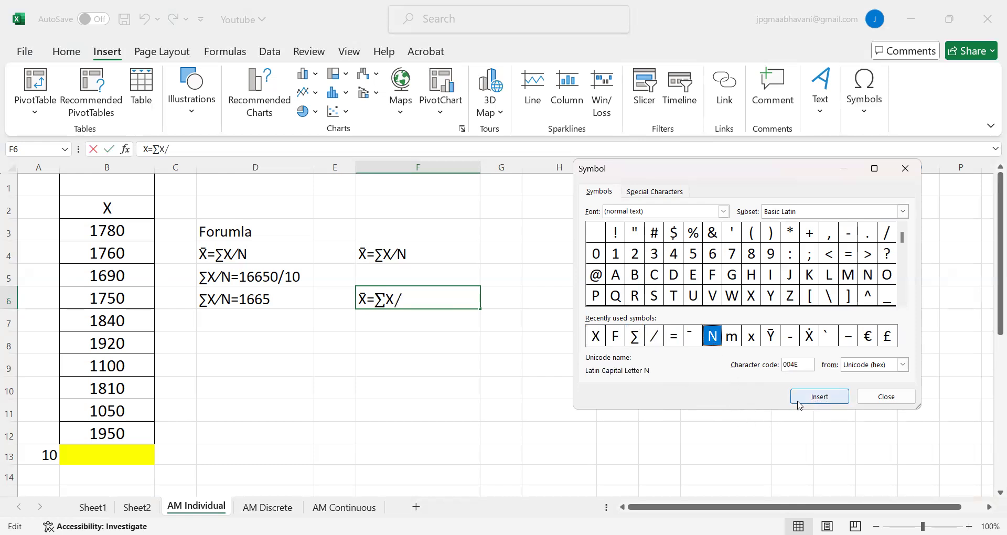
click(819, 398)
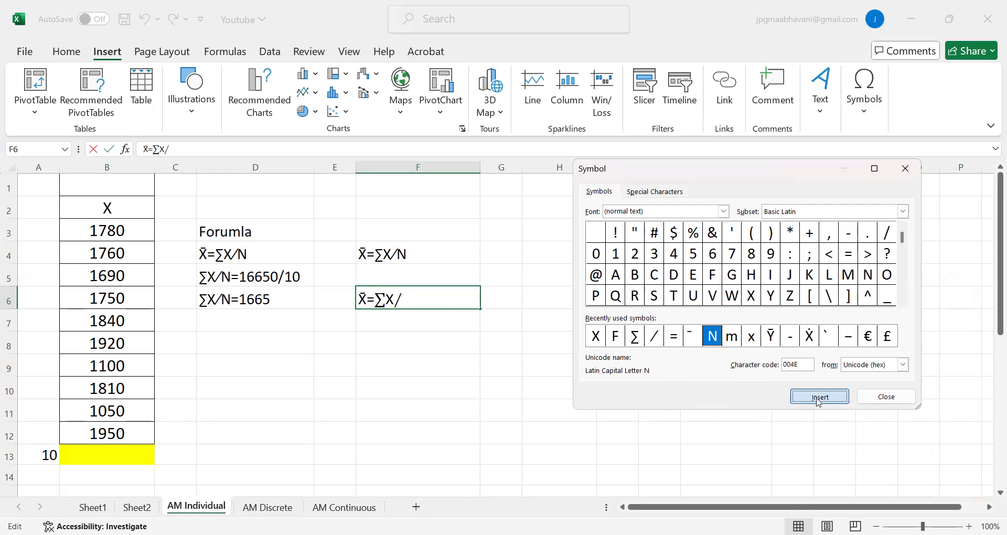
click(886, 397)
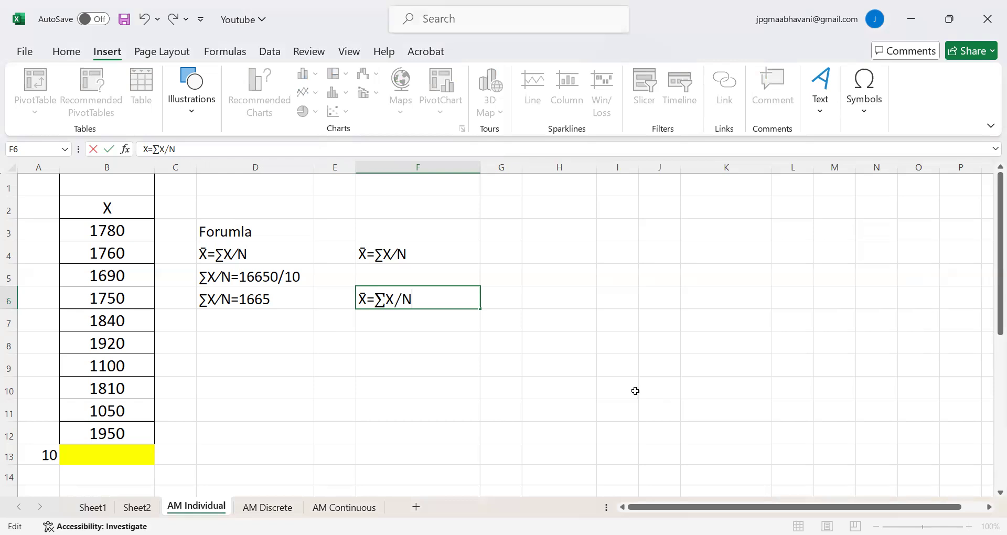
click(488, 389)
click(388, 305)
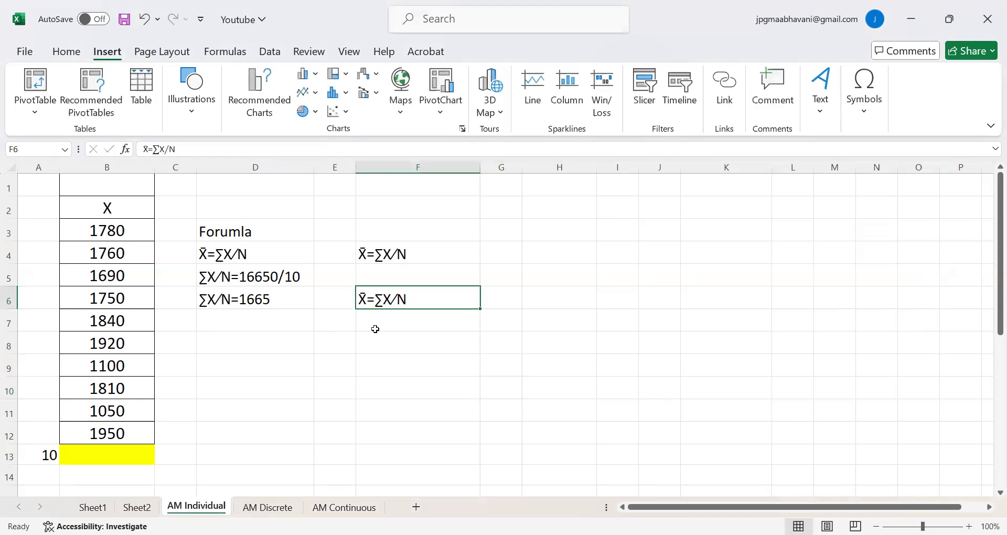
click(376, 323)
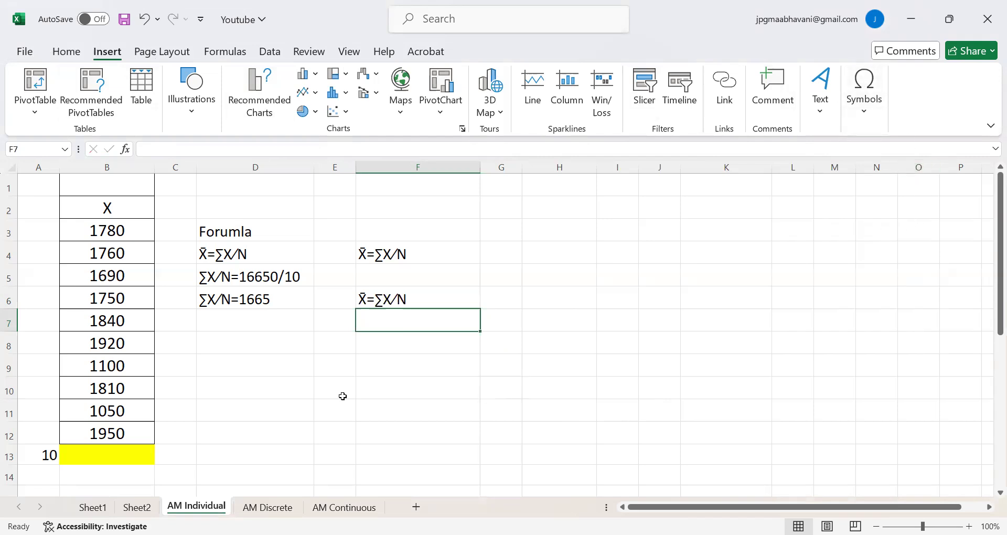
Total the X values in B3:B12 into the yellow cell B13 with the Sum function.
scroll(296, 406, down, 1)
scroll(295, 407, up, 1)
drag(94, 231, 122, 452)
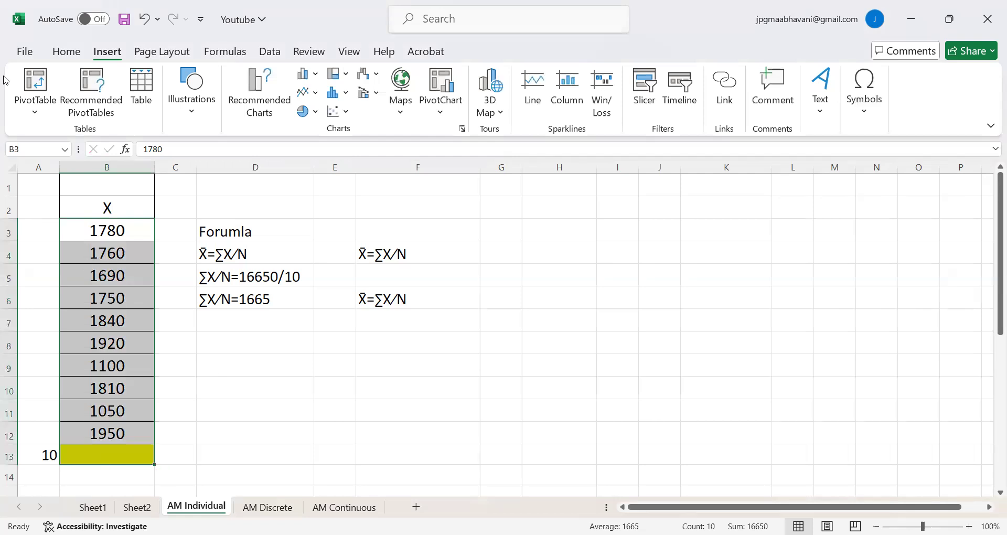
click(66, 54)
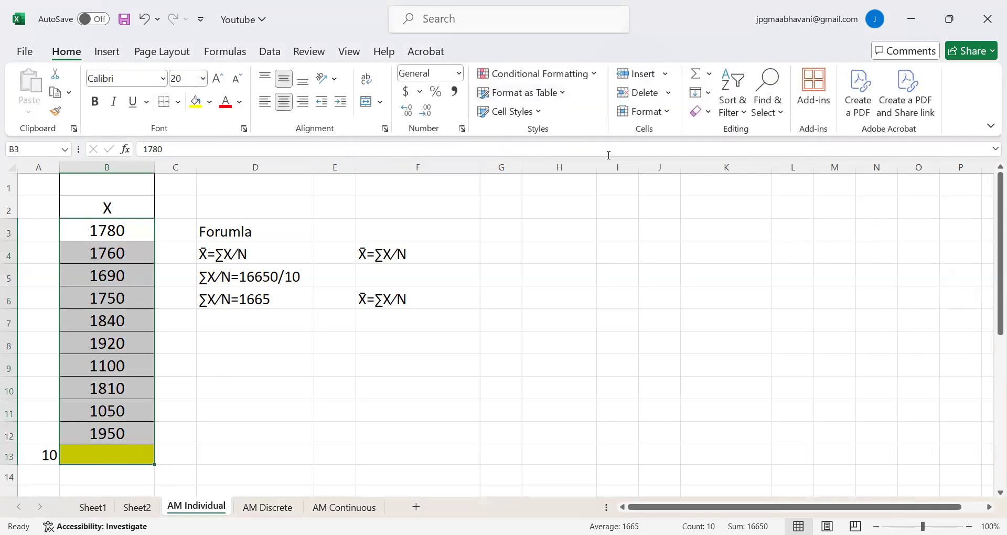
click(709, 74)
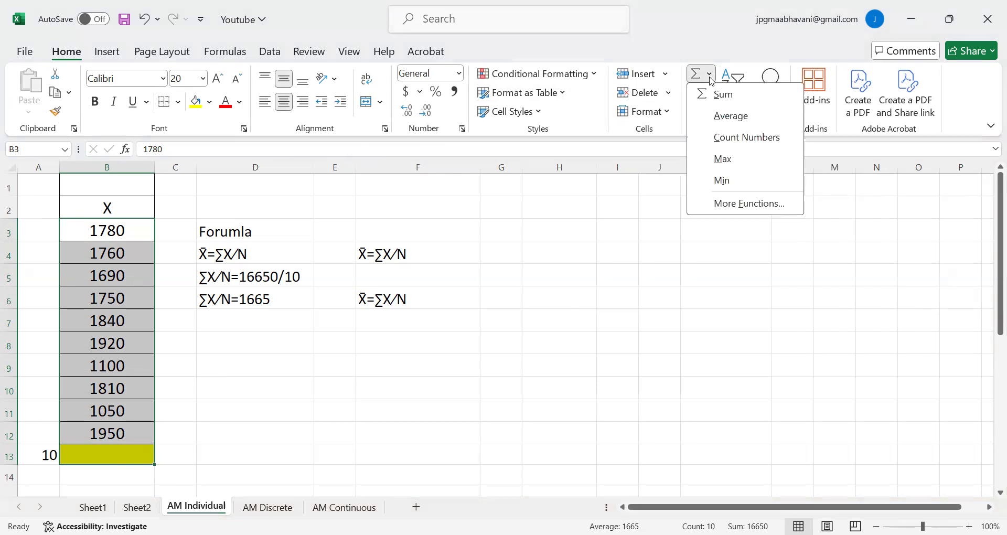
click(728, 97)
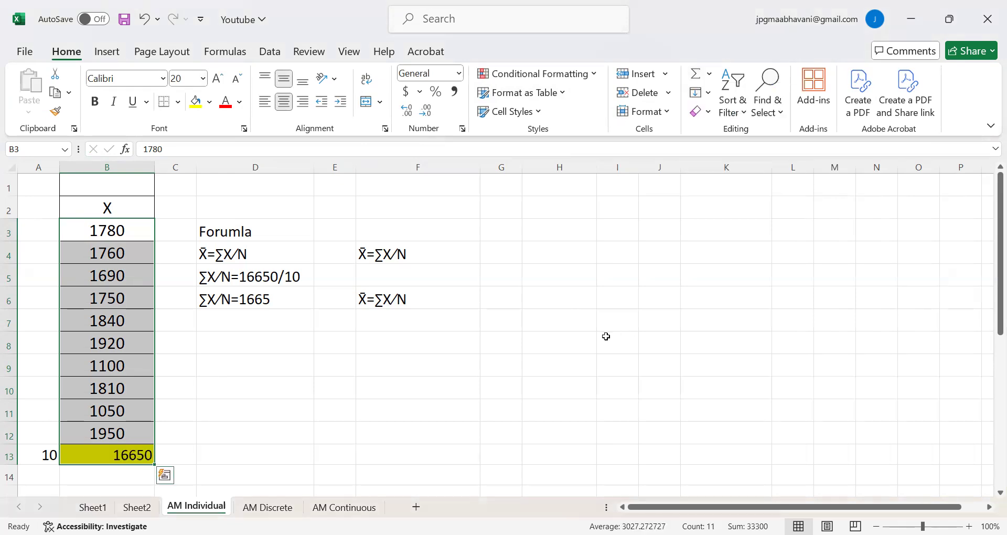
Calculate the mean in F7 with the formula =B13/A13, dividing the X total by the number of items.
click(606, 336)
click(138, 460)
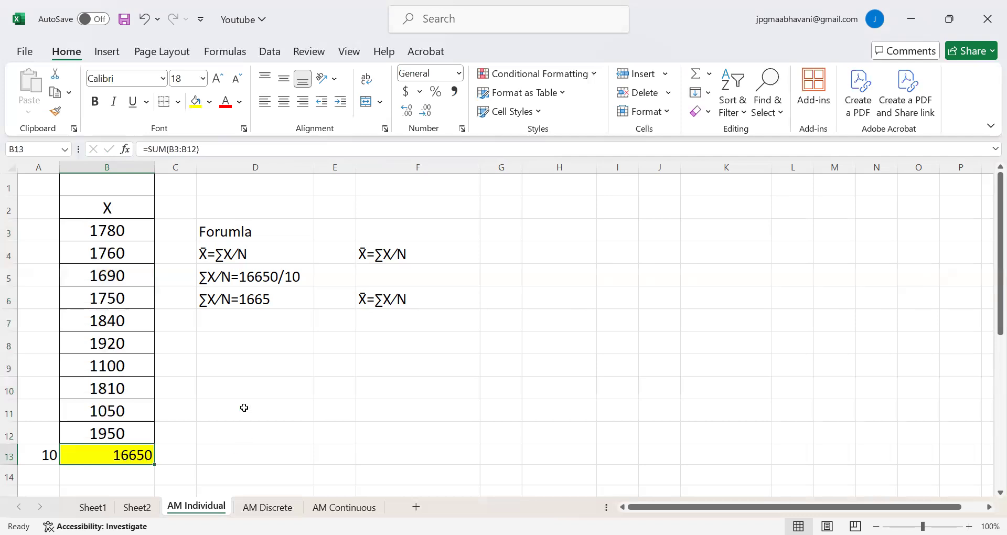
click(258, 345)
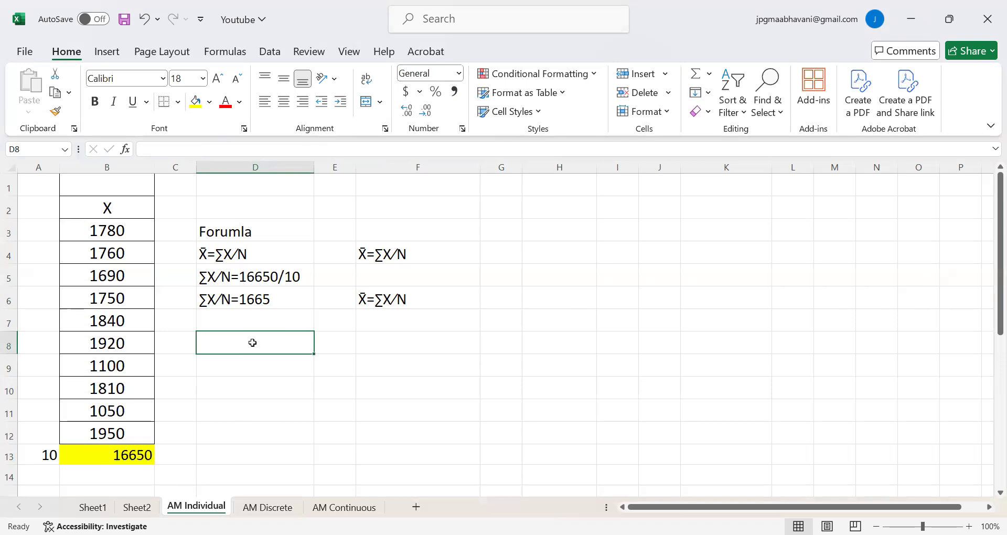
click(376, 322)
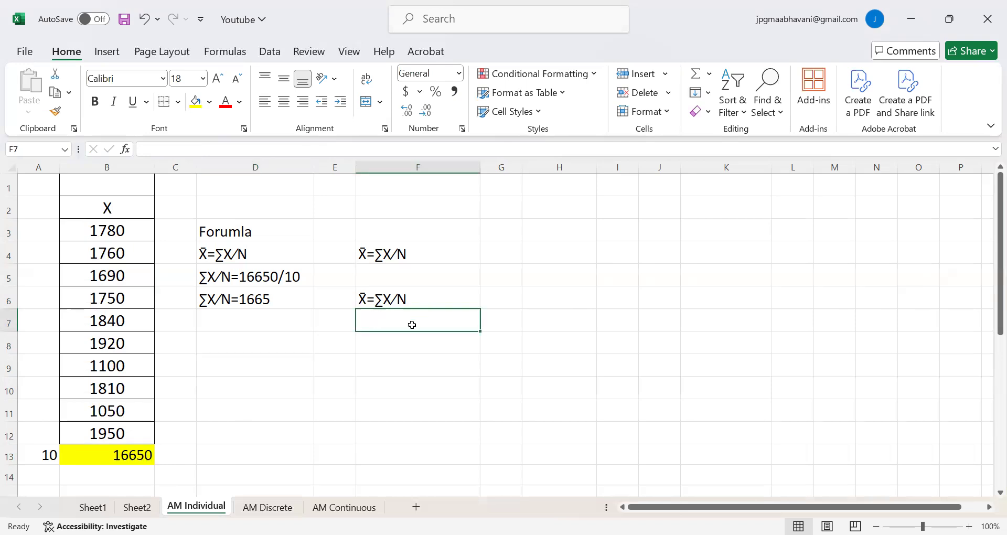
text(=)
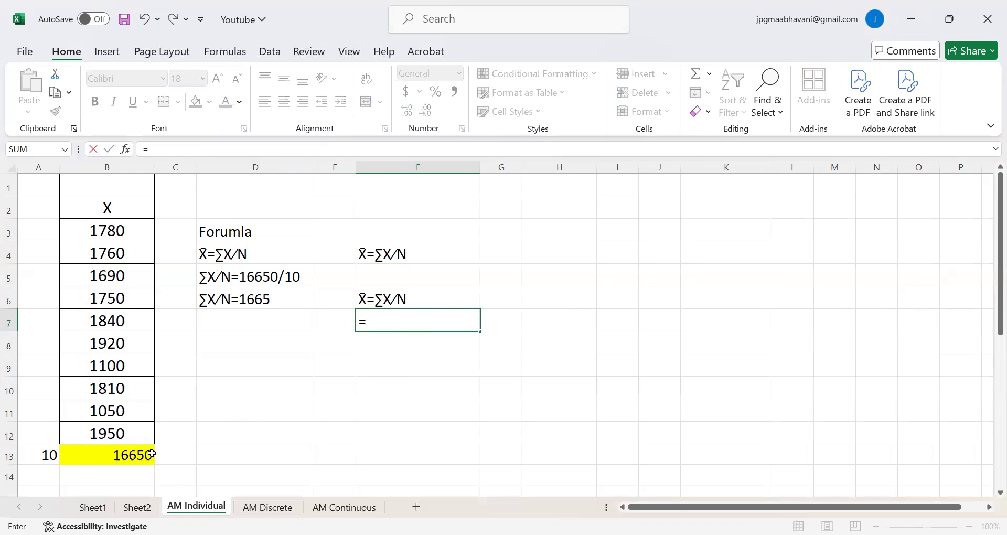
click(129, 455)
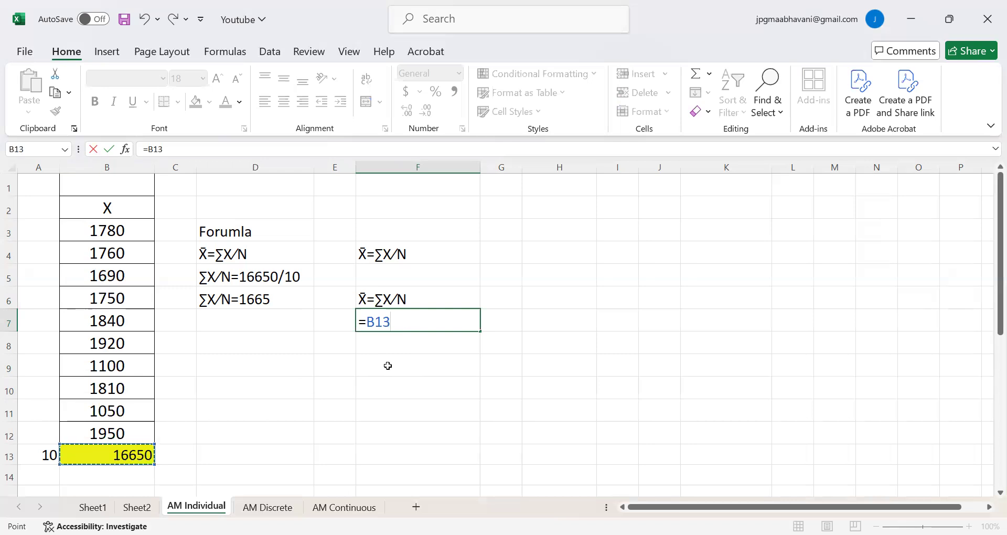
text(/)
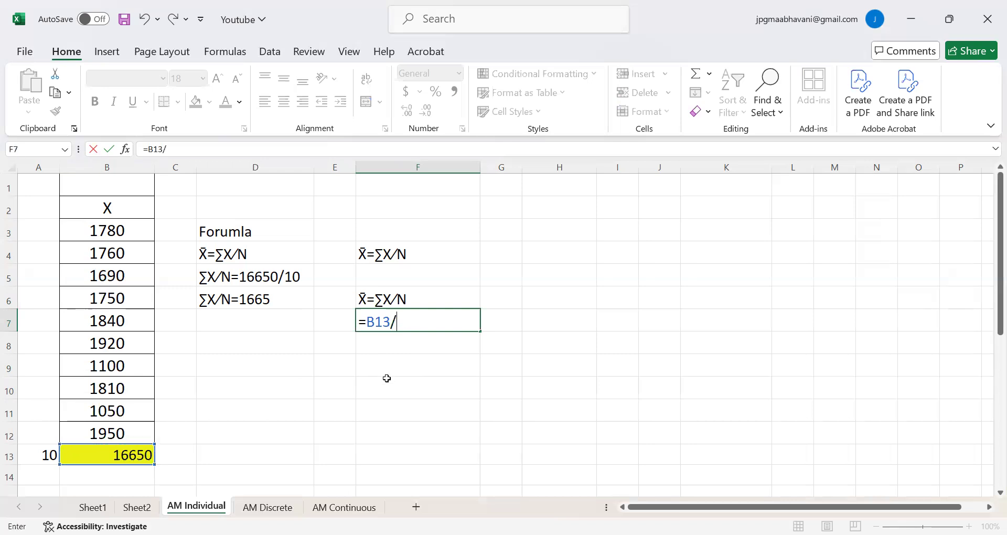
click(39, 457)
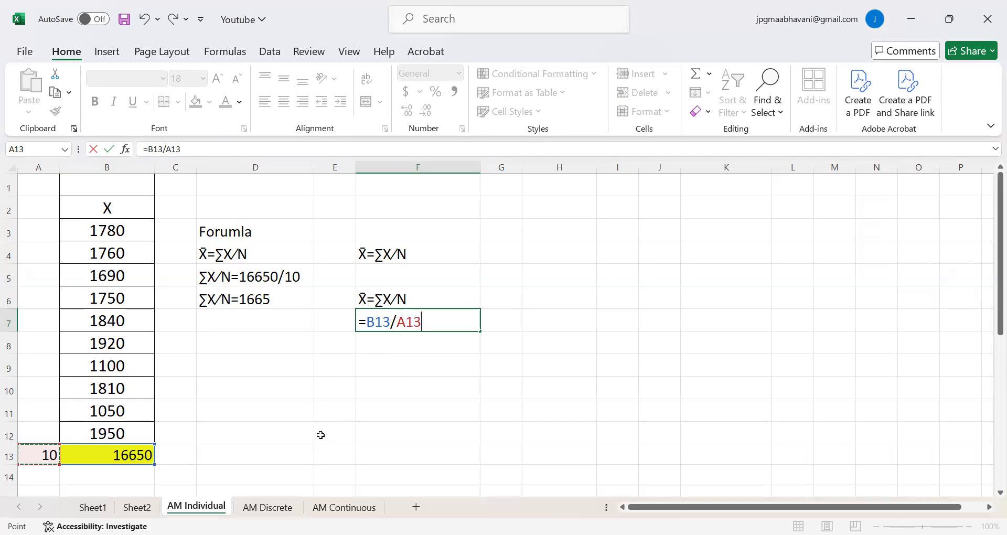
key(Return)
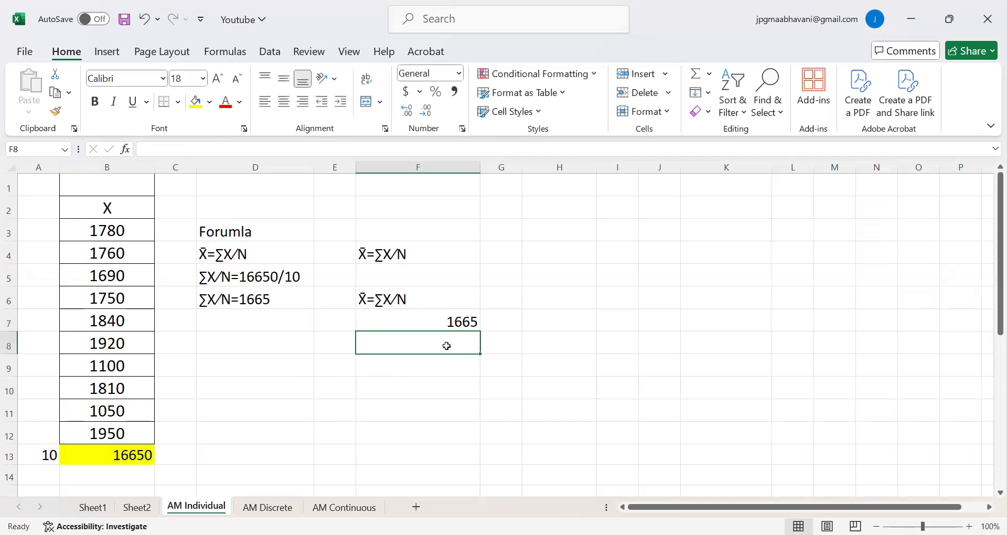
click(476, 319)
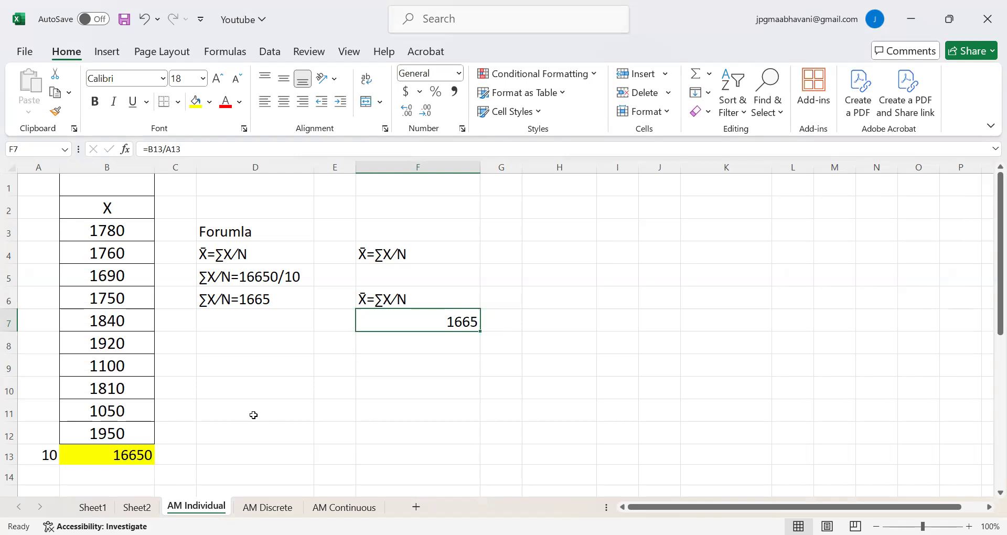
On the AM Discrete sheet, clear the FX values in D3:D8, the totals in C9 and D9, and the mean result in F6.
click(264, 508)
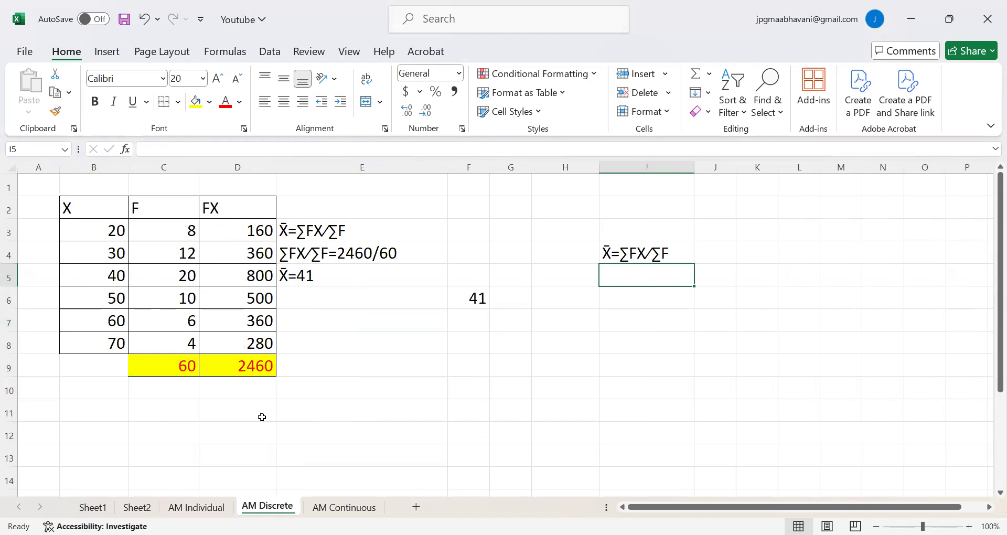
drag(247, 229, 251, 344)
key(Delete)
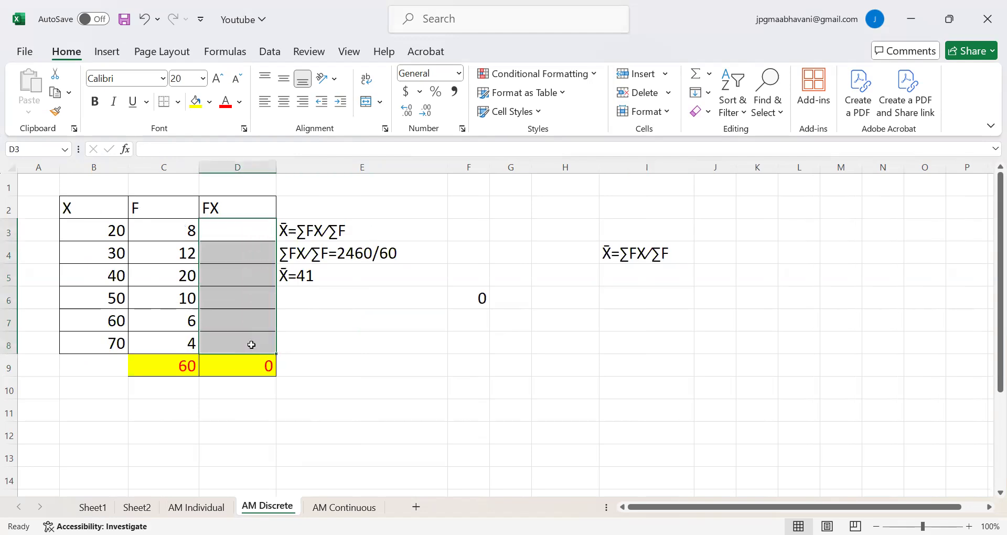
click(246, 369)
key(Delete)
click(229, 403)
click(182, 368)
key(Delete)
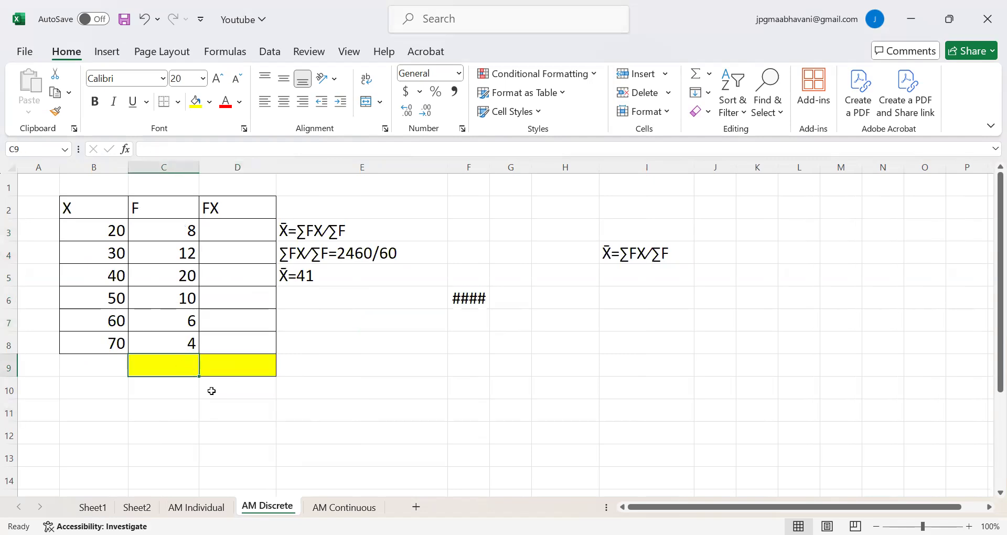
click(246, 408)
click(461, 300)
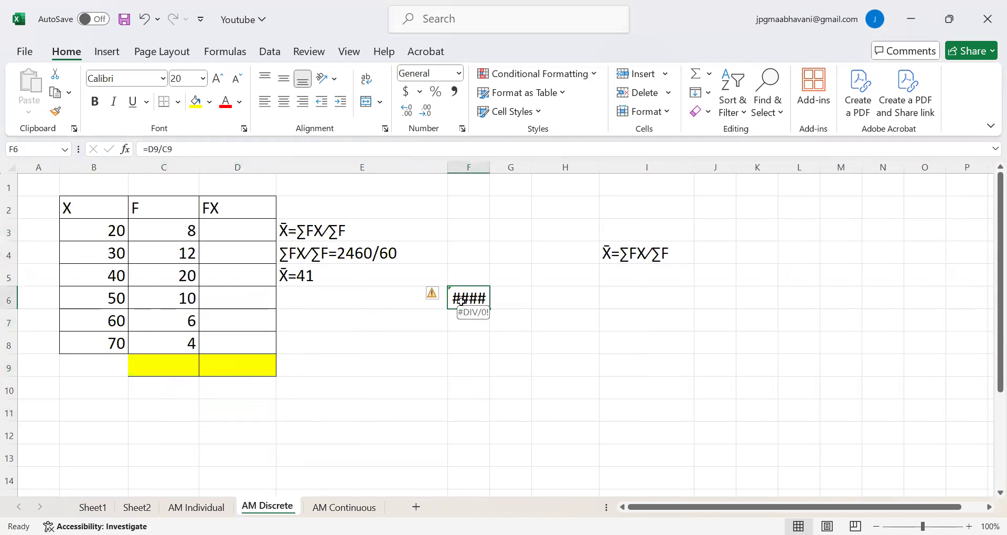
key(Delete)
click(480, 350)
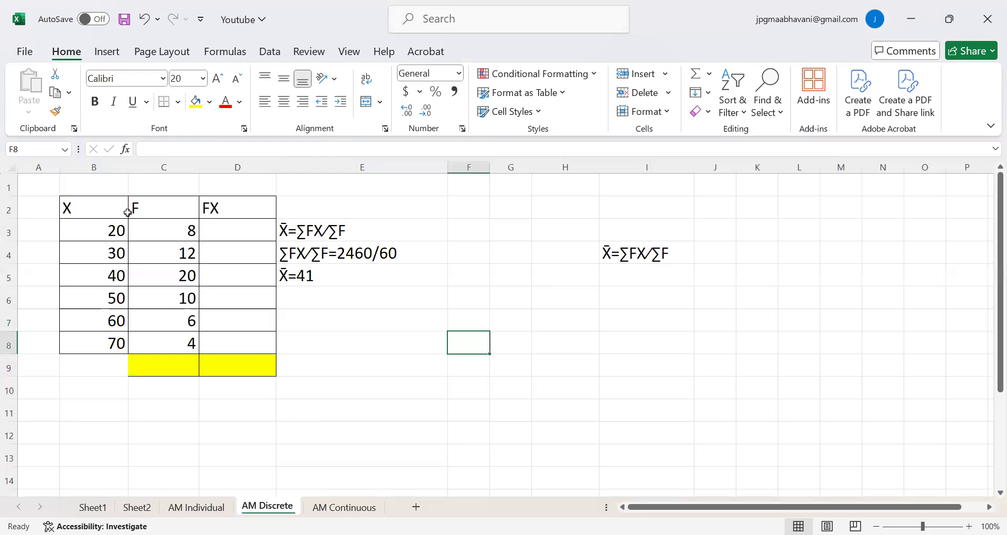
Centre the contents of columns B and C, which hold the X and F values.
click(94, 210)
drag(113, 167, 163, 168)
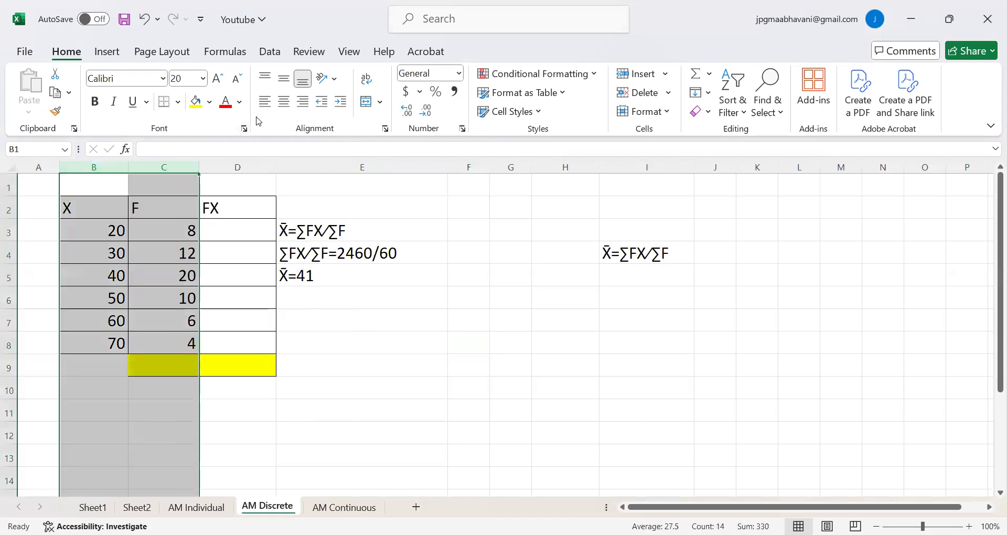
click(279, 104)
click(477, 368)
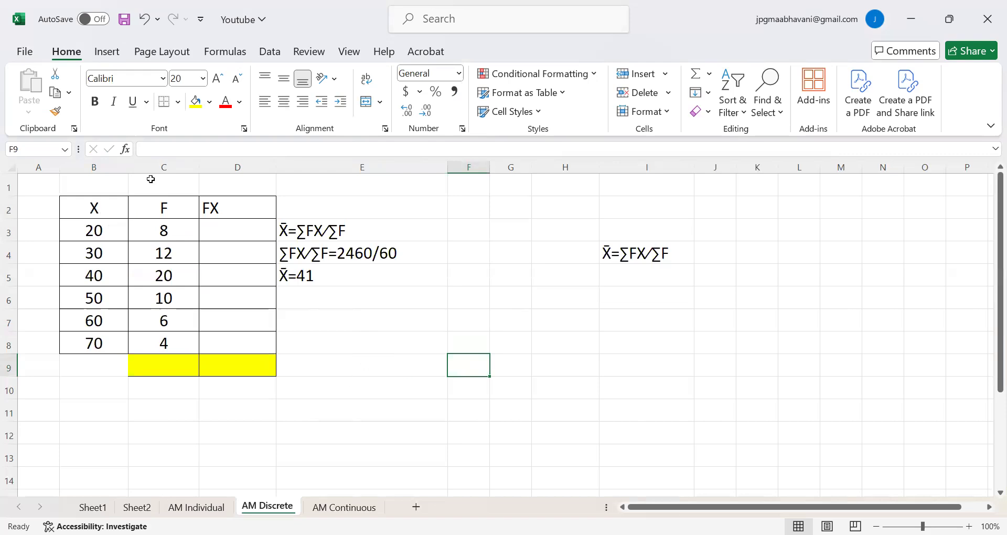
Review the written formula and worked lines for the discrete series mean in E3:E5.
click(331, 203)
click(381, 225)
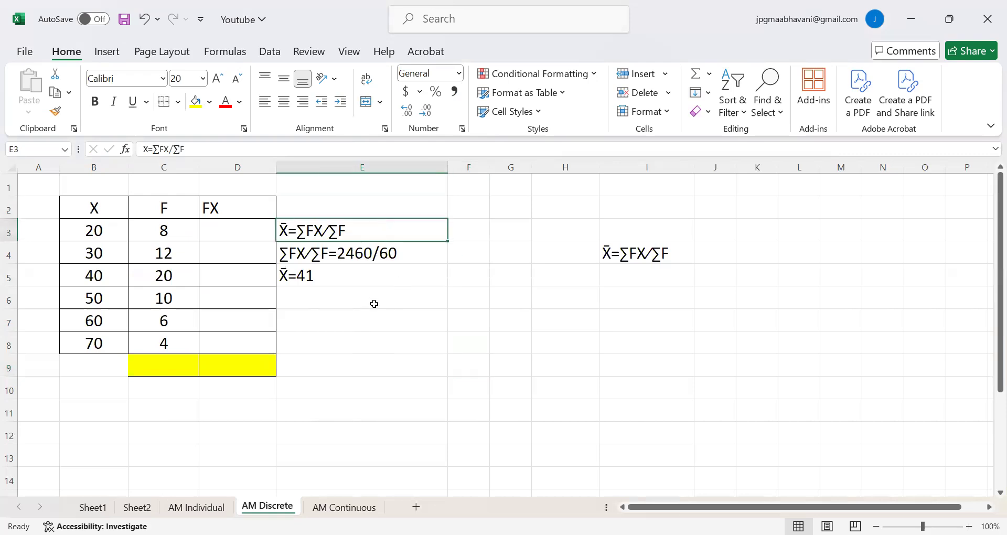
key(Down)
key(Down)
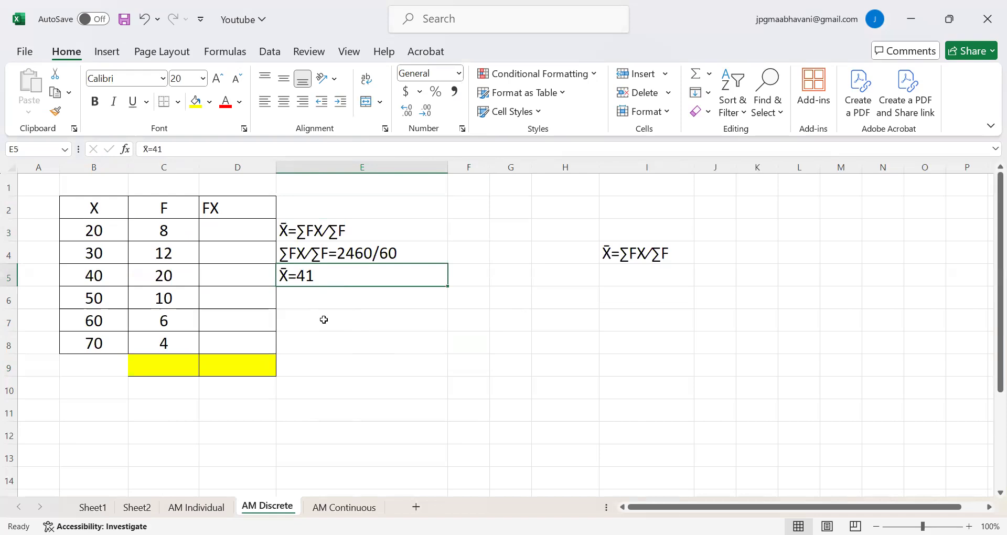
click(297, 209)
click(316, 235)
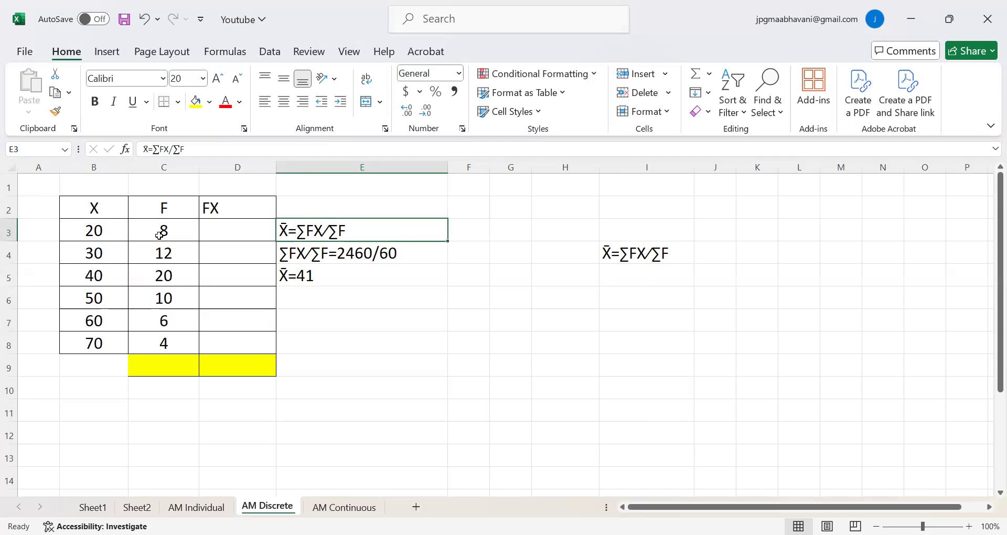
Enter =B3*C3 in D3 to compute the first FX product and centre the cell.
click(225, 229)
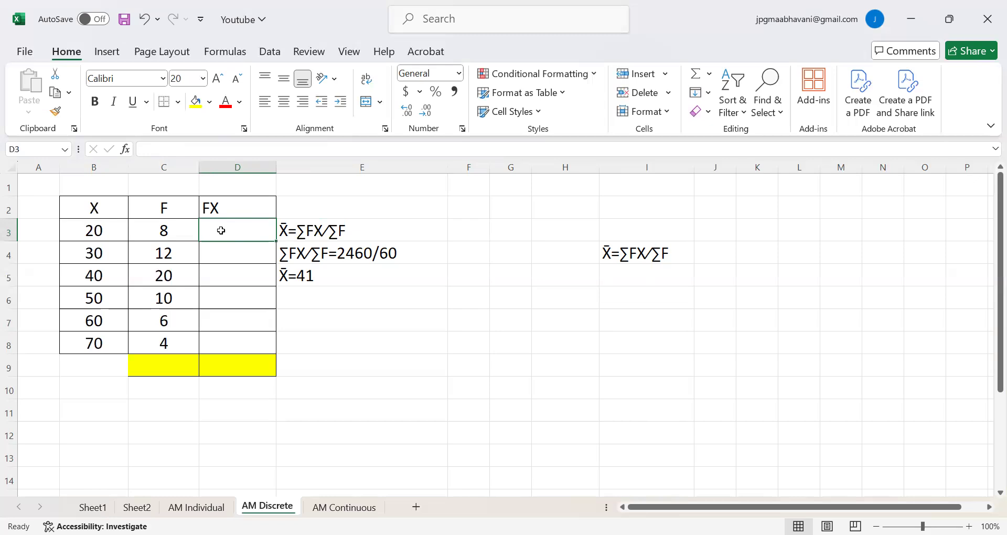
text(=)
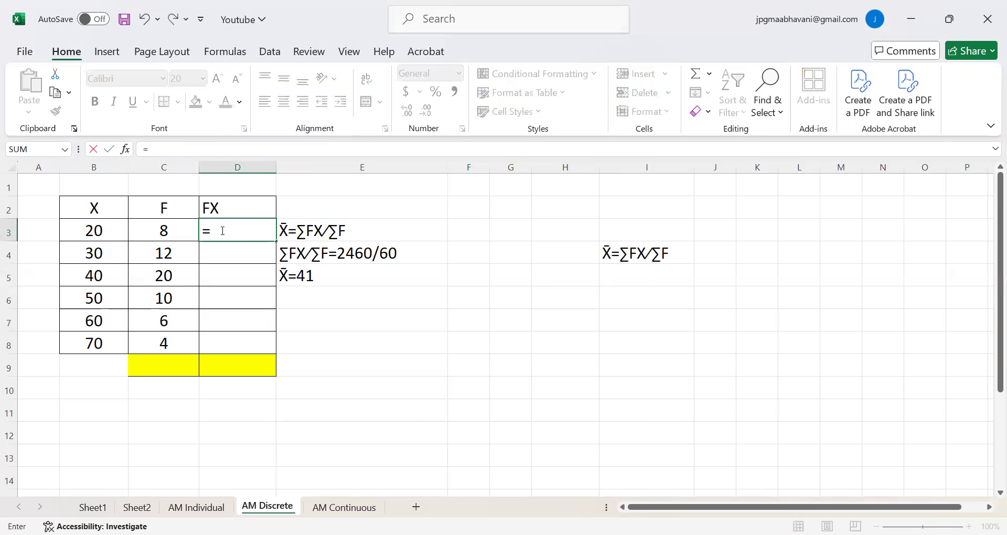
click(86, 231)
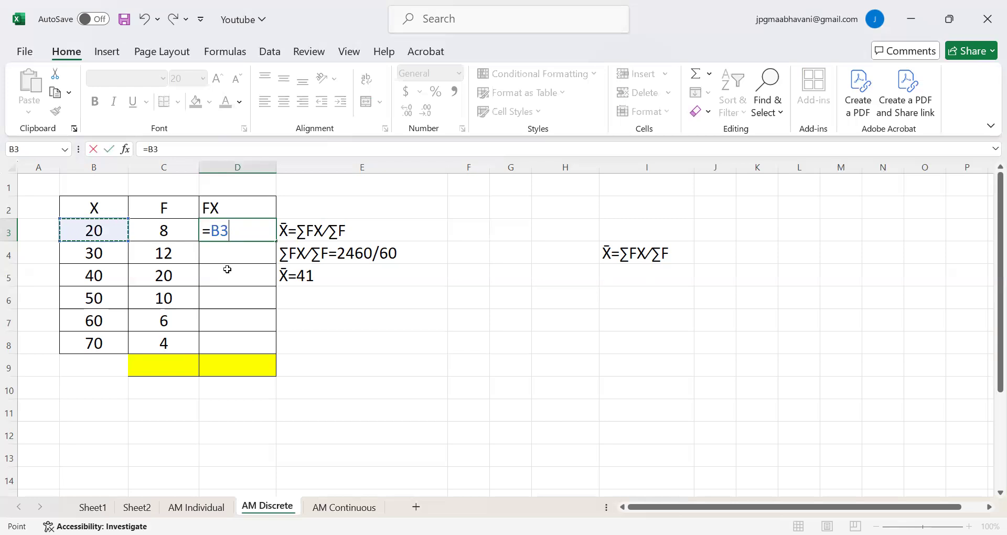
text(*)
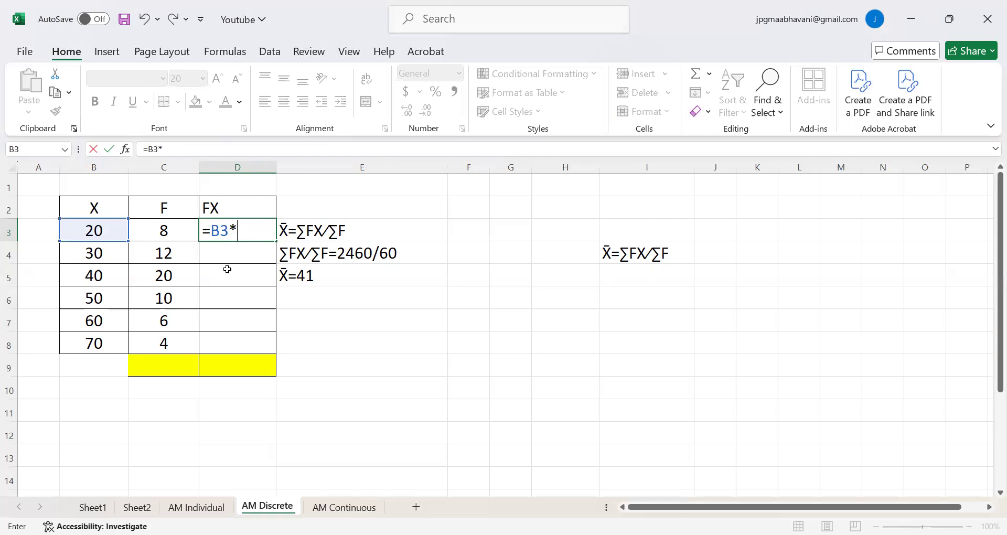
click(164, 234)
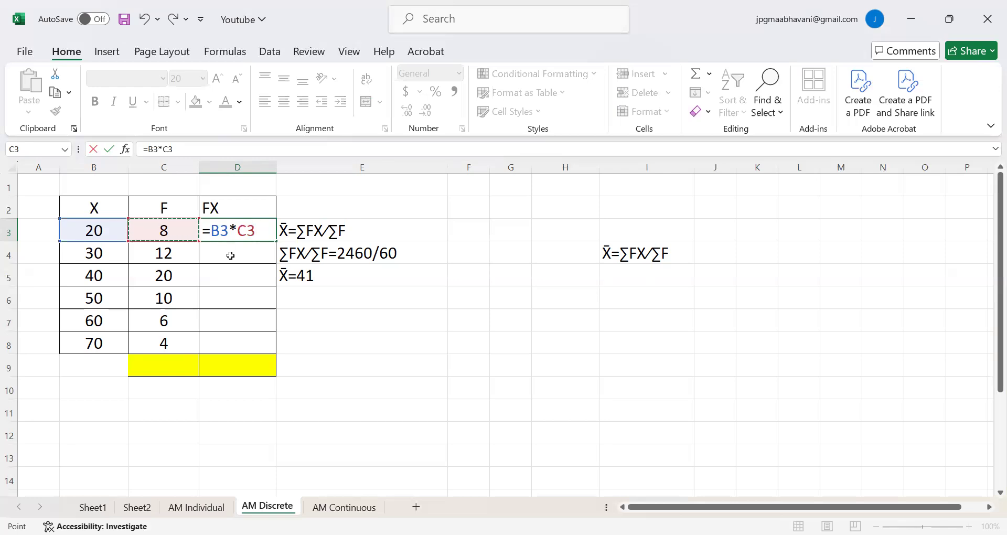
key(Return)
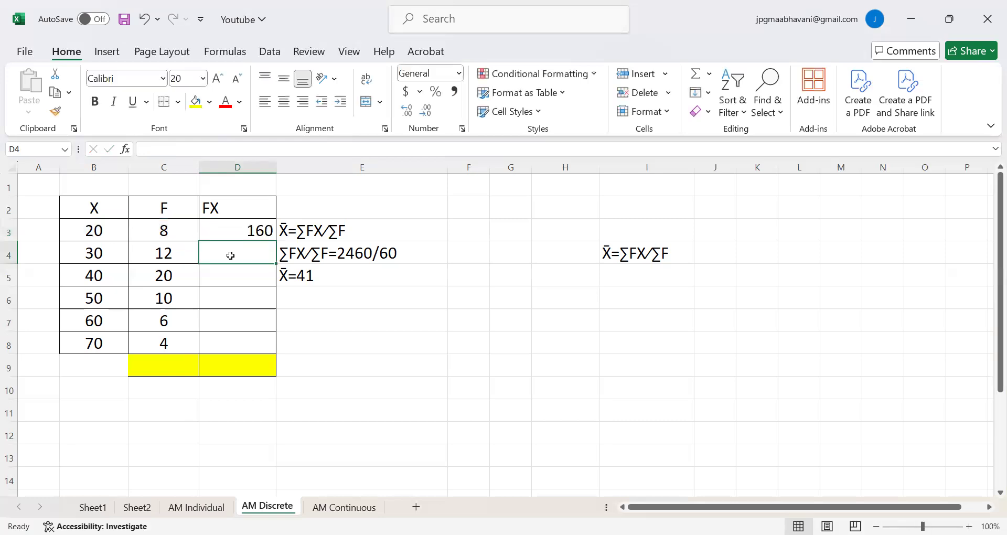
click(238, 232)
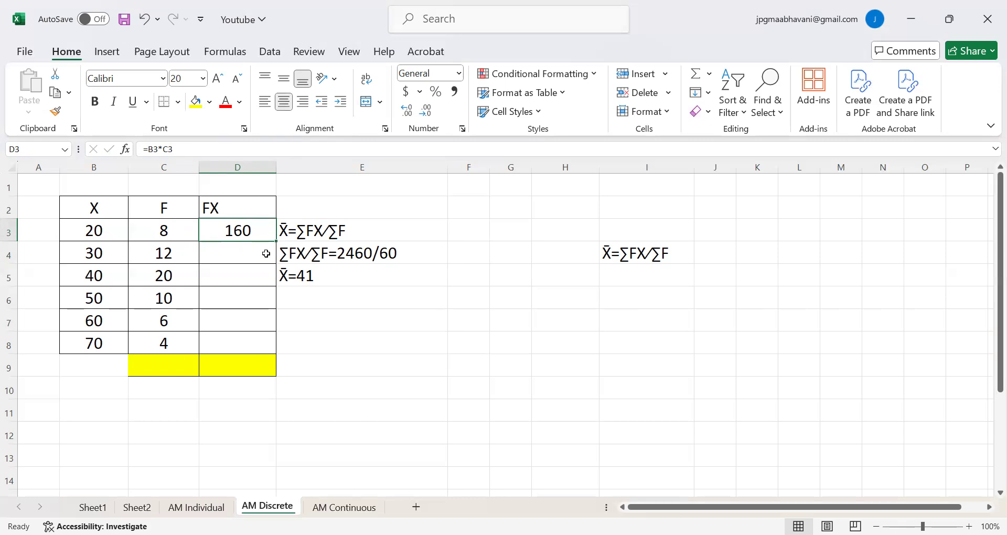
Fill the FX product formula from D3 down to D8.
click(237, 260)
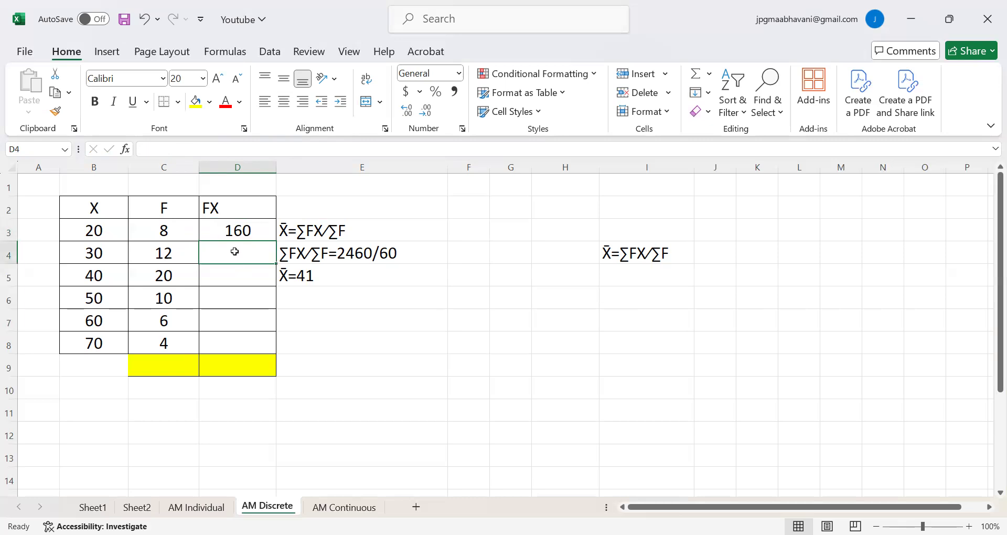
click(238, 230)
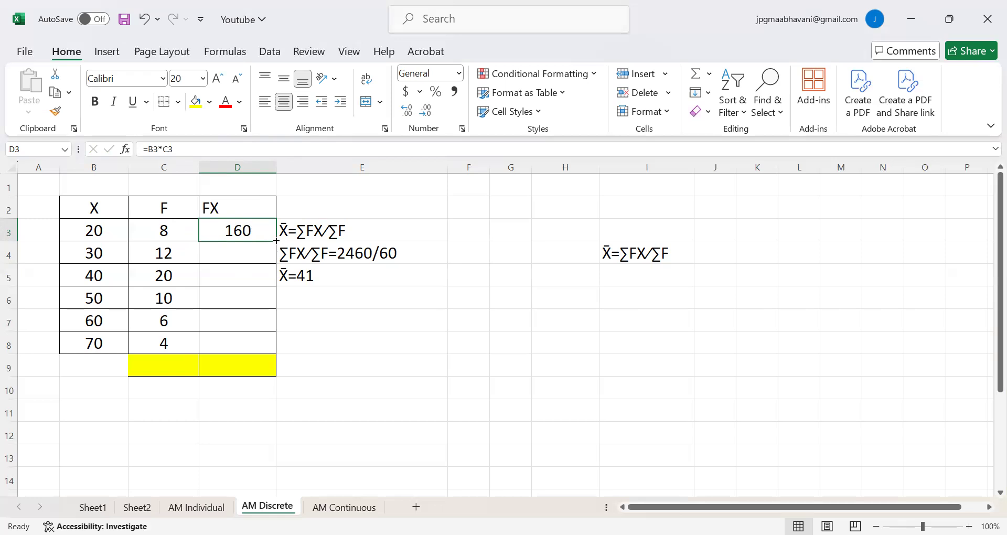
drag(276, 241, 278, 353)
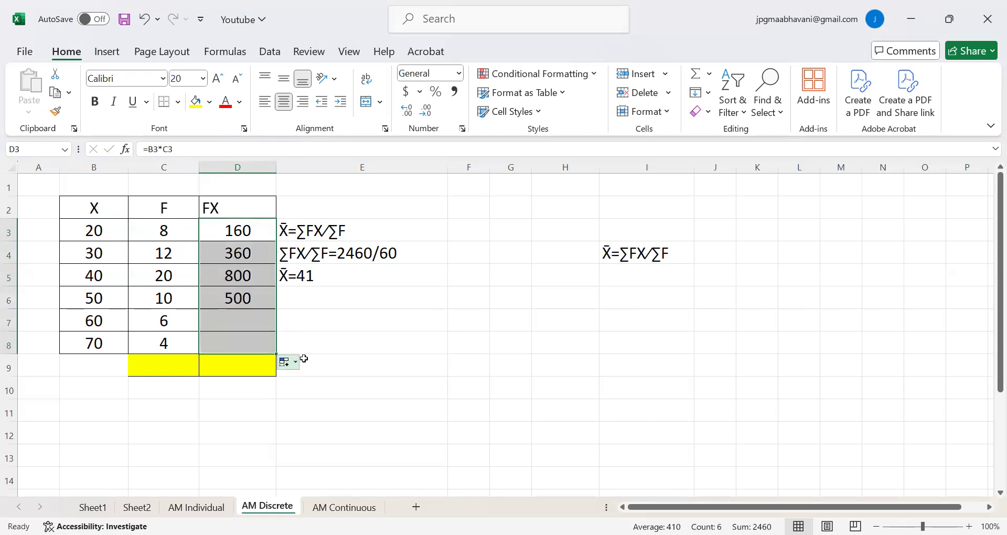
click(356, 342)
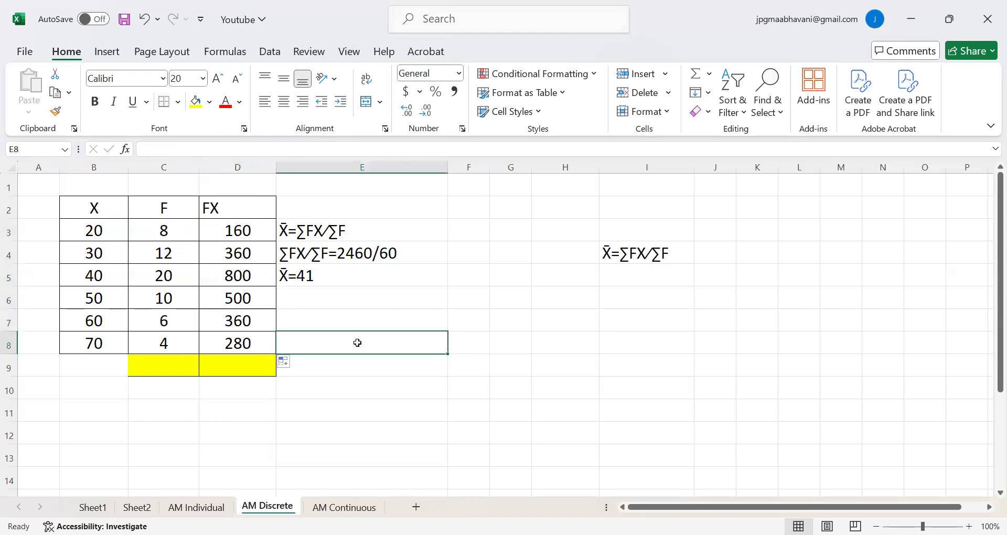
click(248, 229)
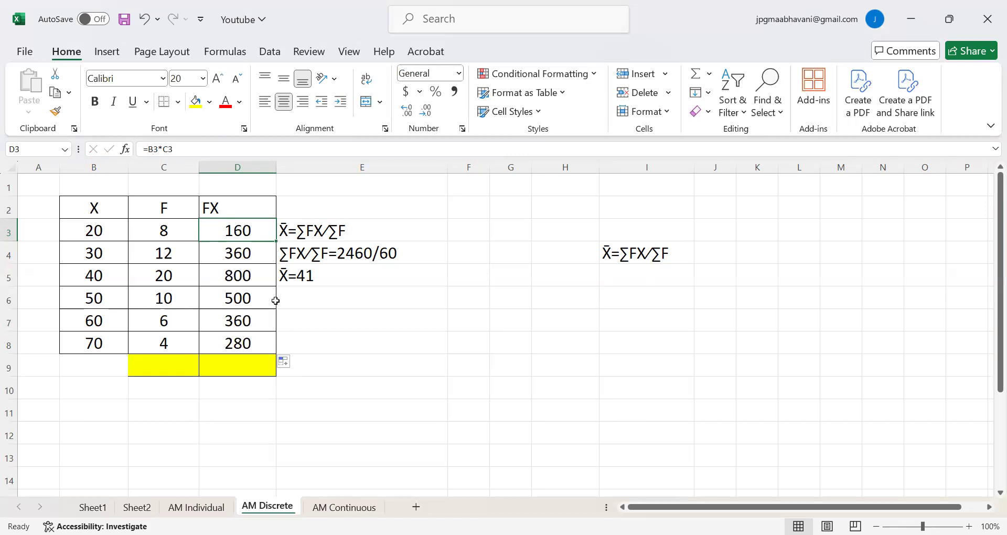
click(363, 334)
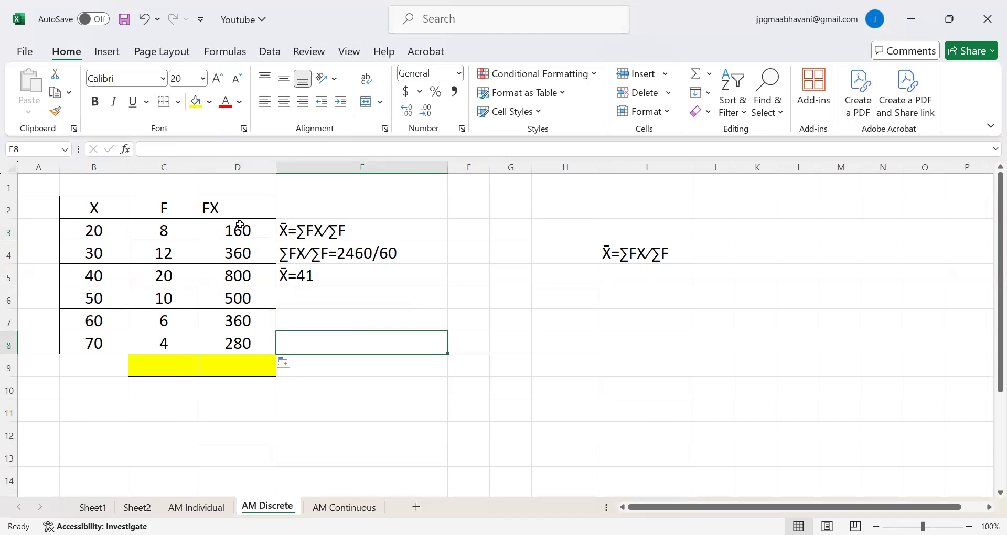
Total the FX values in D3:D8 into the yellow cell D9 with the Sum function.
drag(234, 226, 231, 363)
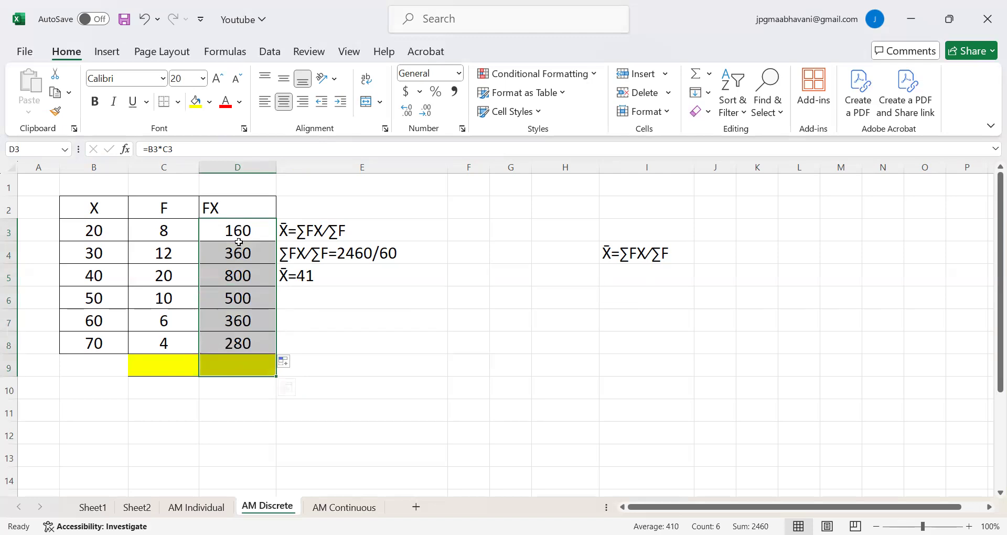
click(695, 74)
click(472, 342)
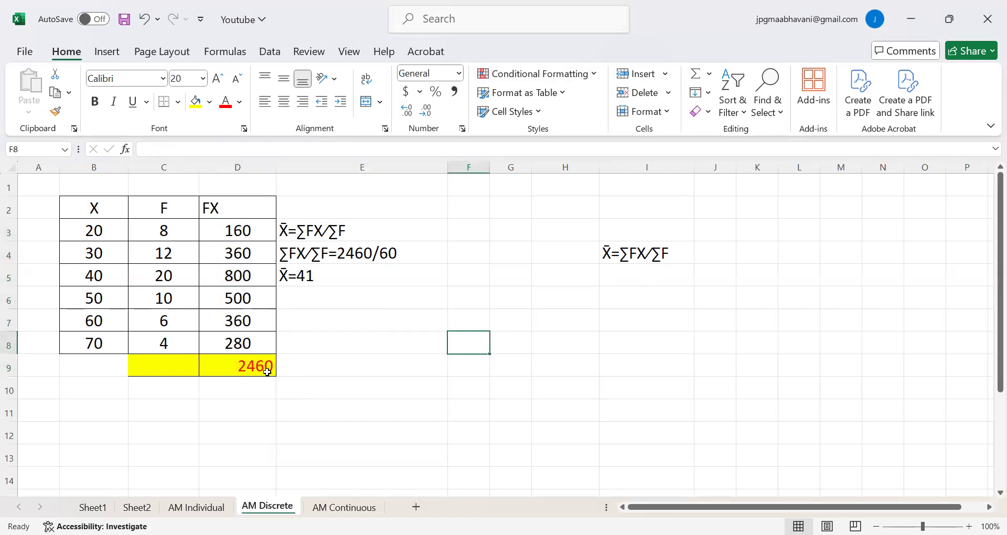
click(268, 369)
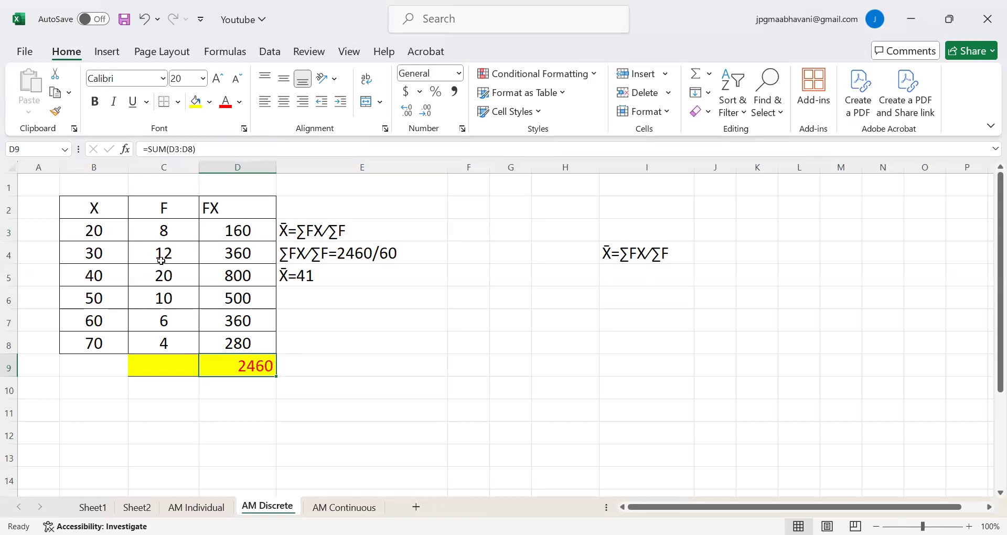
Total the F values in C3:C8 into the yellow cell C9 with the Sum function.
click(250, 236)
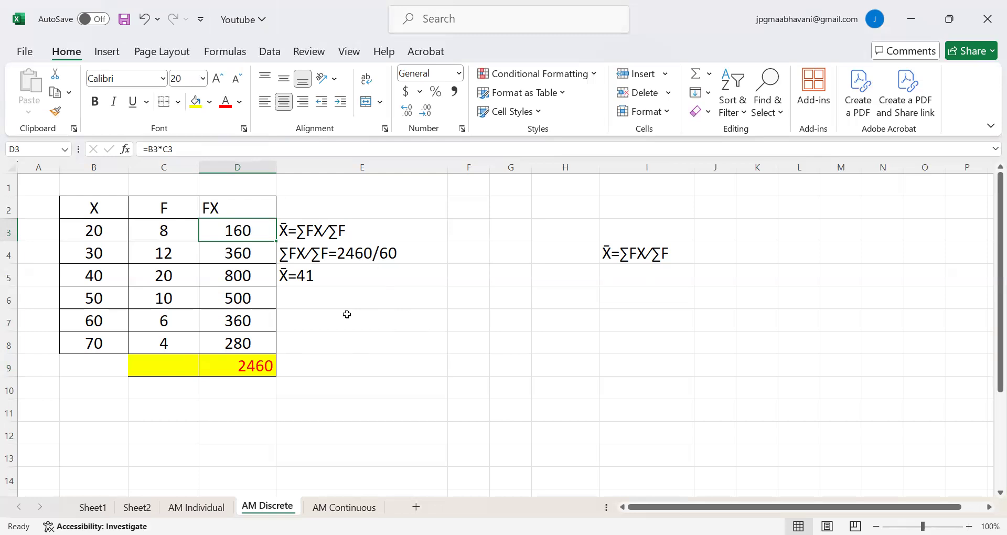
click(159, 364)
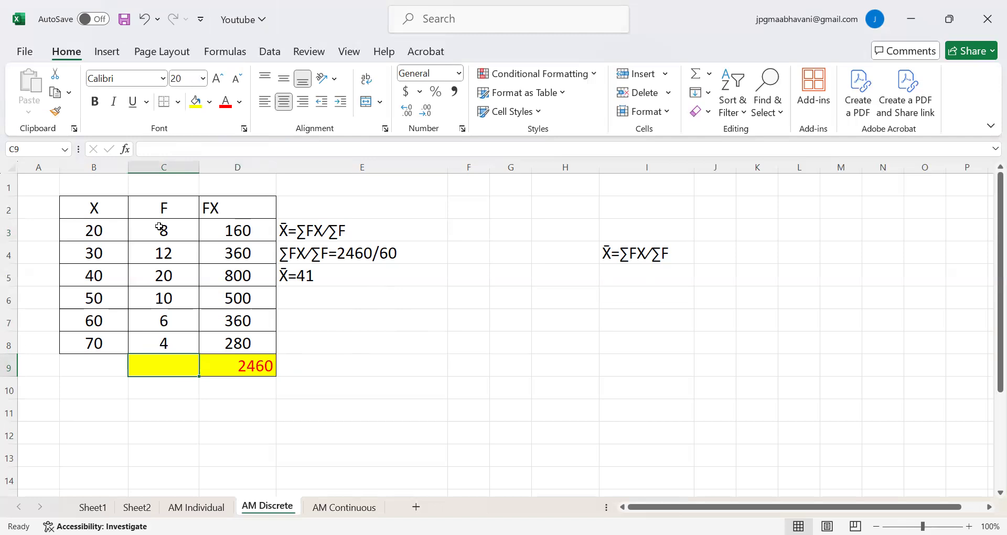
drag(160, 227, 162, 364)
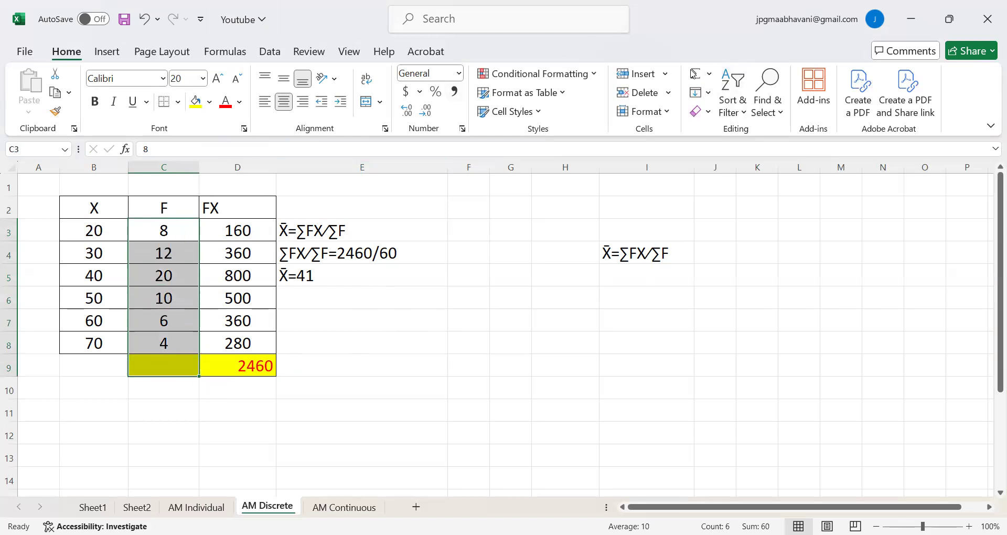
click(695, 74)
click(507, 343)
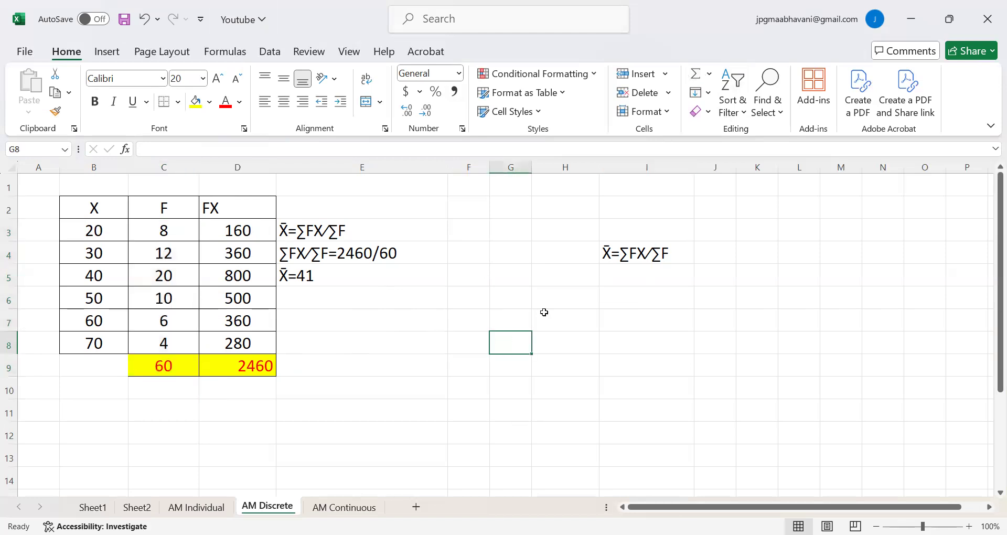
Enter =D9/C9 in I6 to compute the discrete series mean by dividing the FX total by the F total.
click(620, 295)
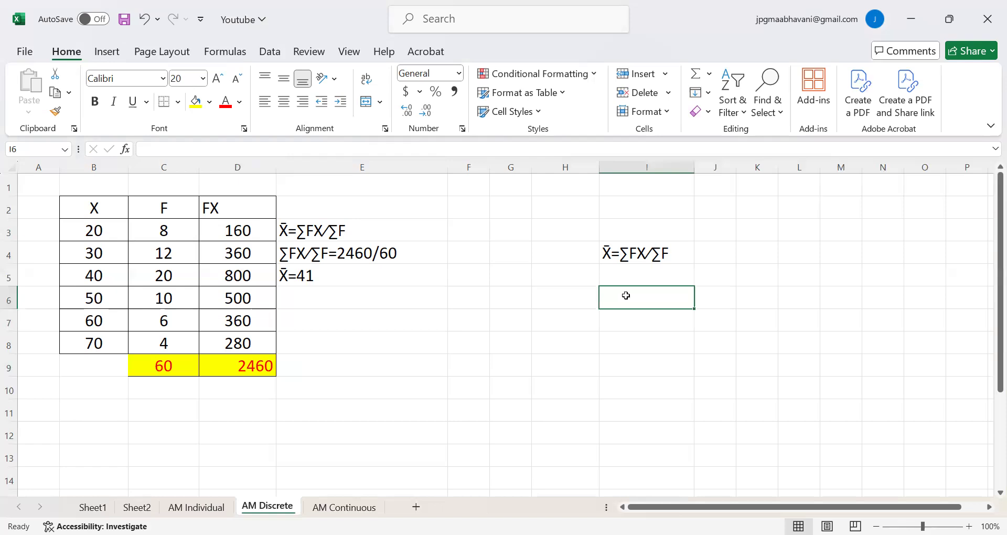
text(=)
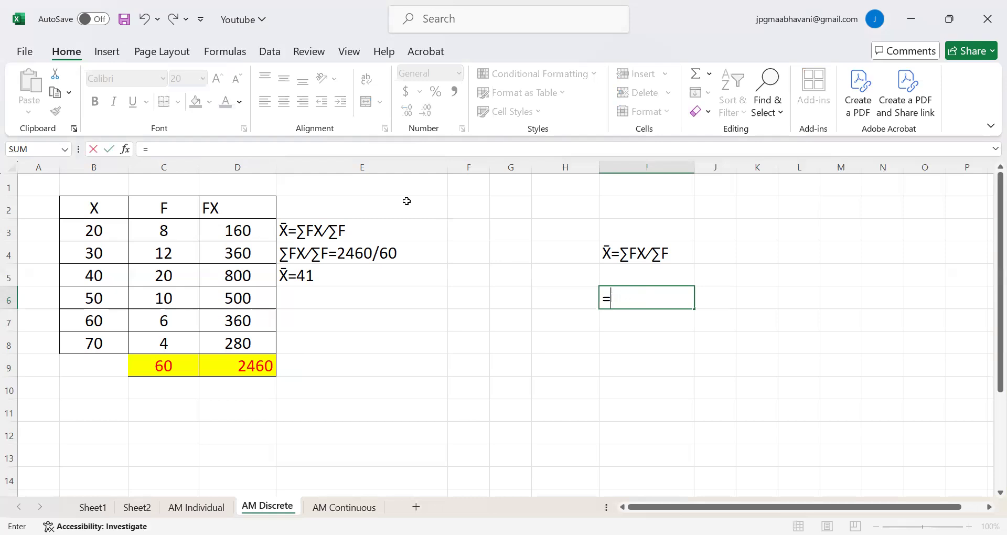
click(255, 363)
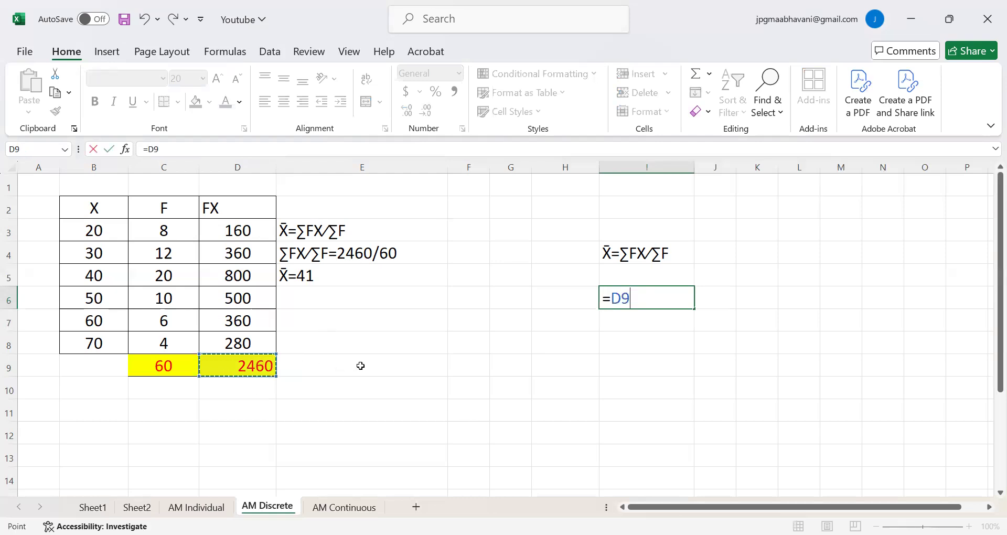
text(/)
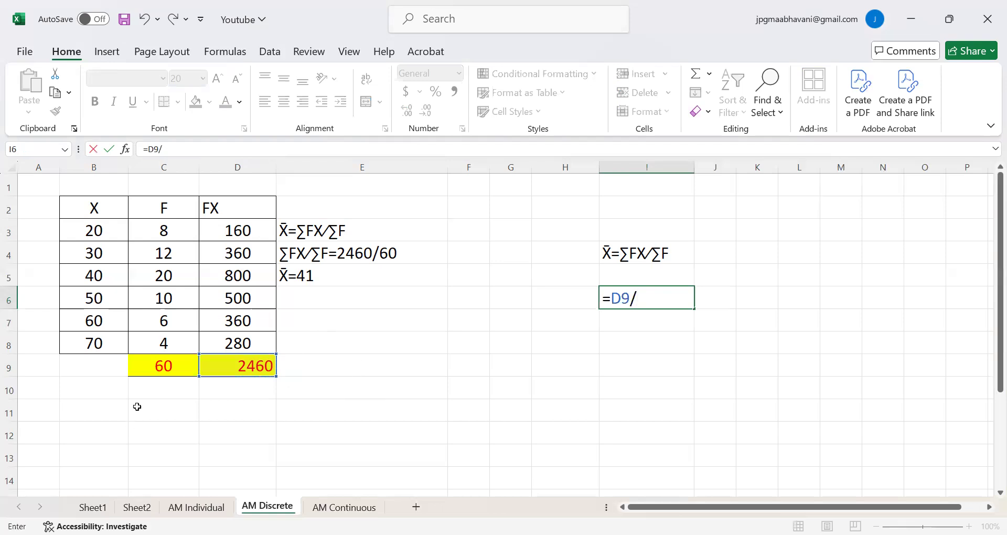
click(158, 374)
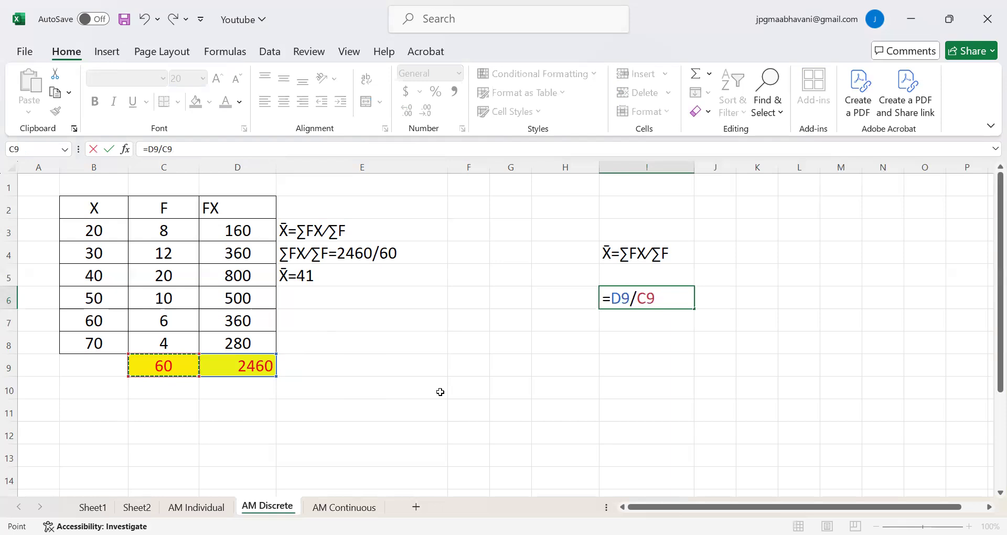
key(Return)
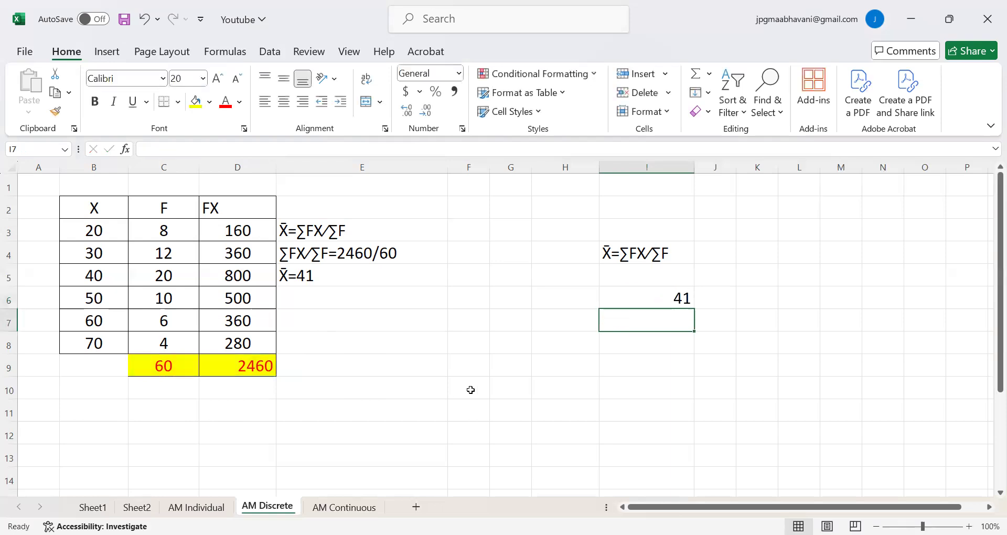
click(633, 303)
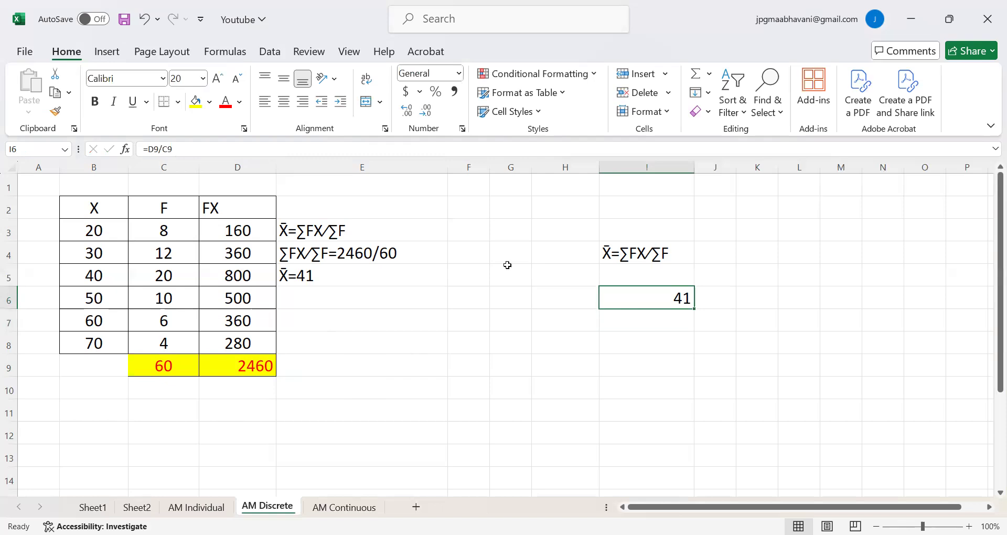
View the symbol set available for the written formula in I4 without inserting anything, and check the contents of E3 and I6.
click(639, 255)
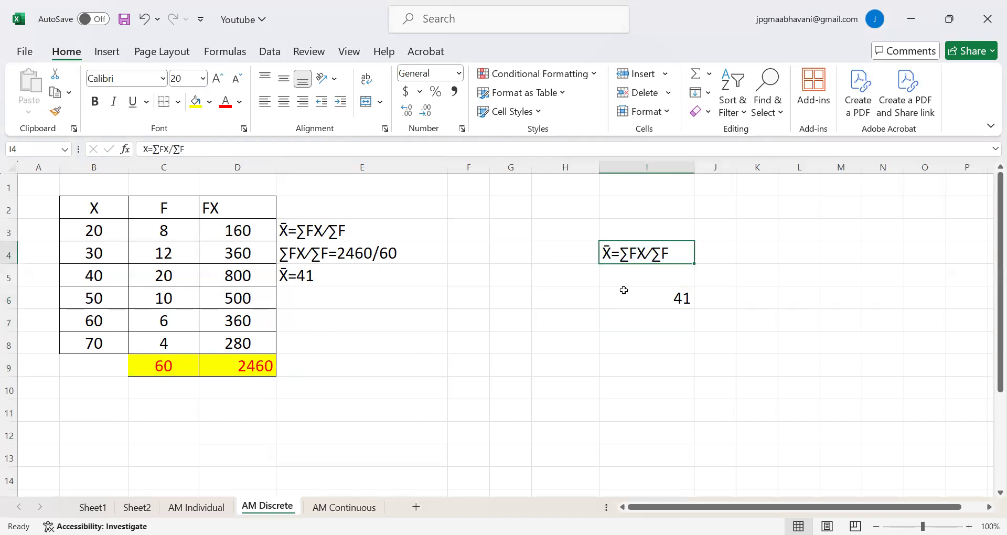
click(103, 54)
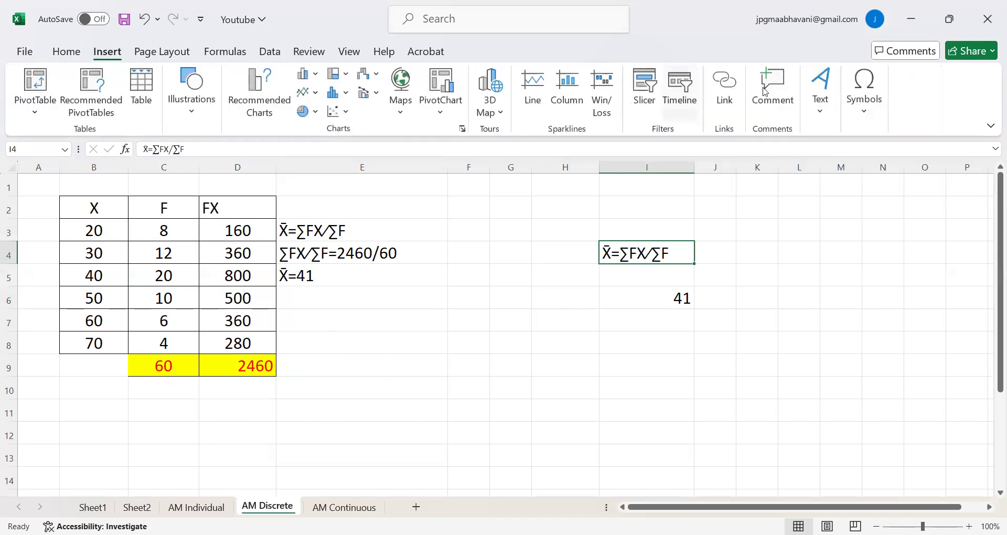
click(869, 79)
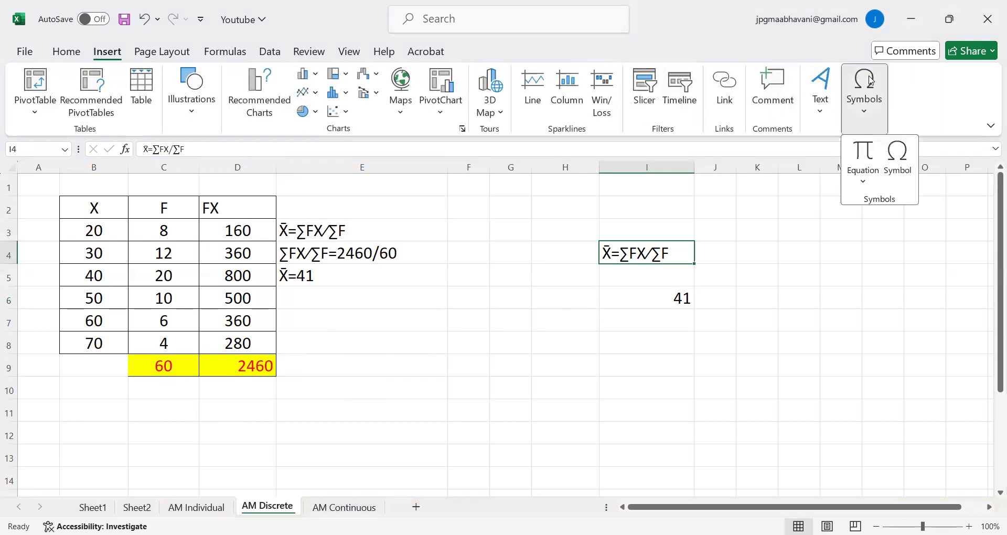
click(898, 158)
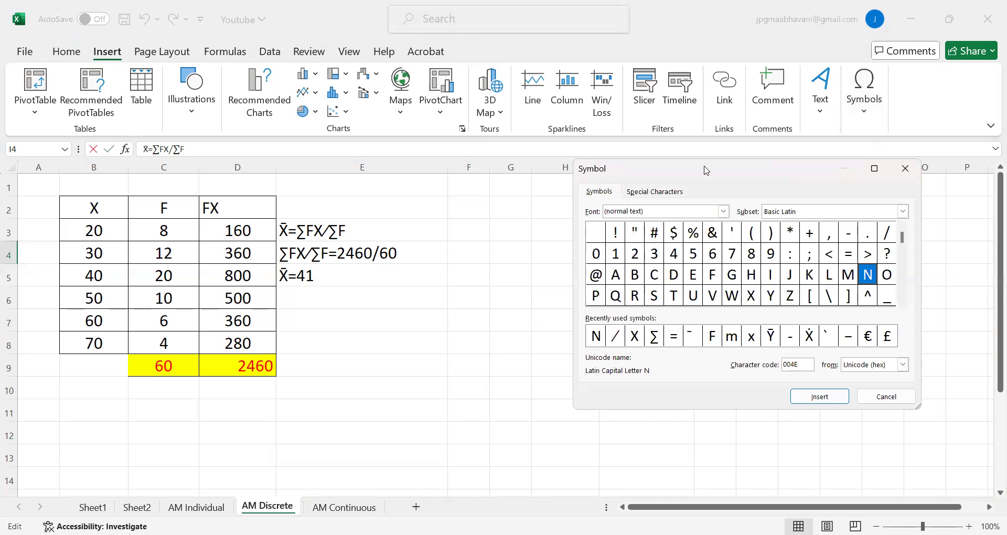
drag(706, 170, 685, 154)
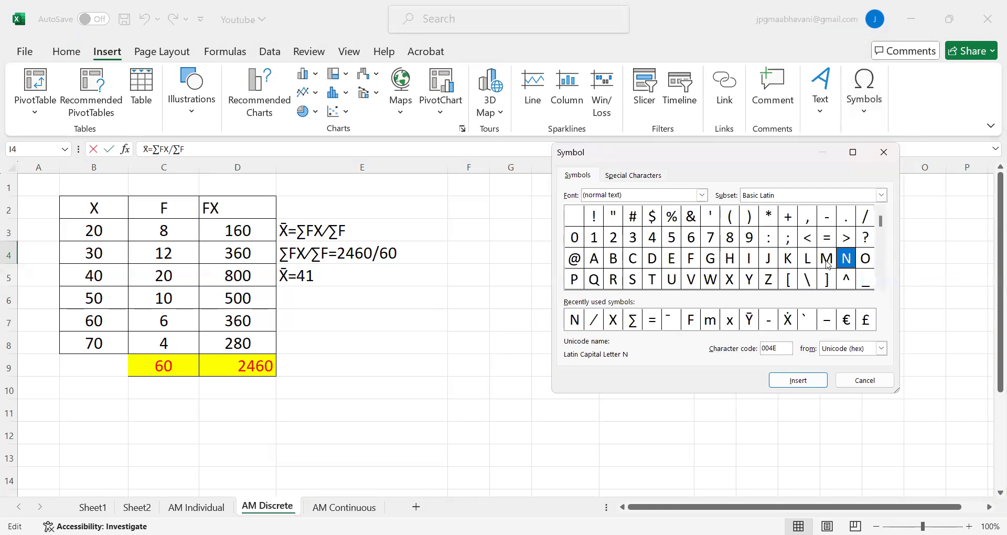
click(884, 156)
click(557, 313)
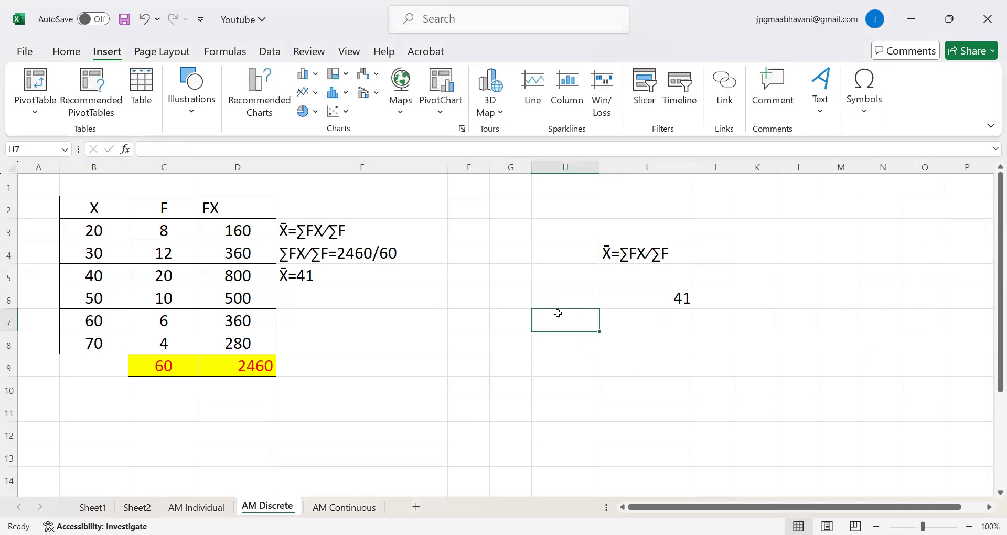
click(316, 230)
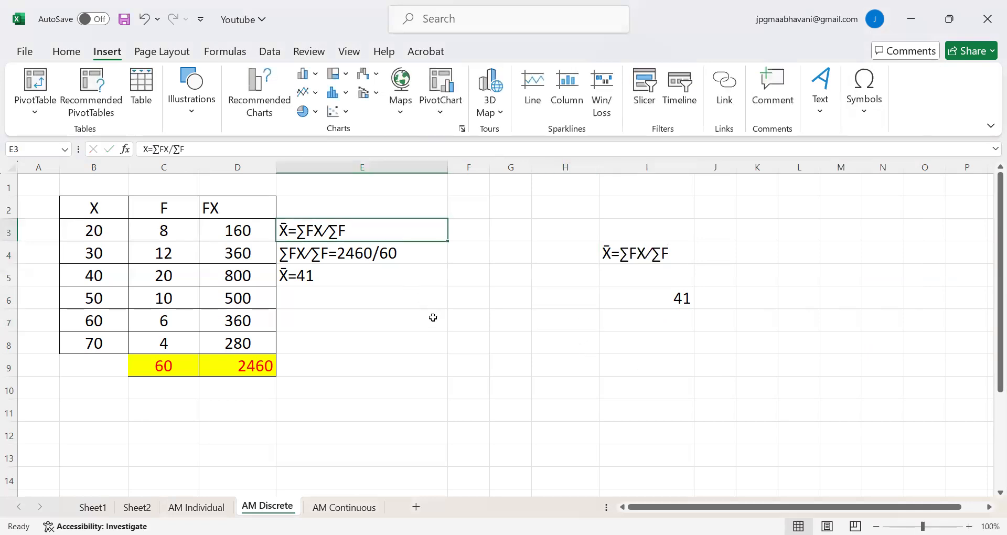
click(661, 298)
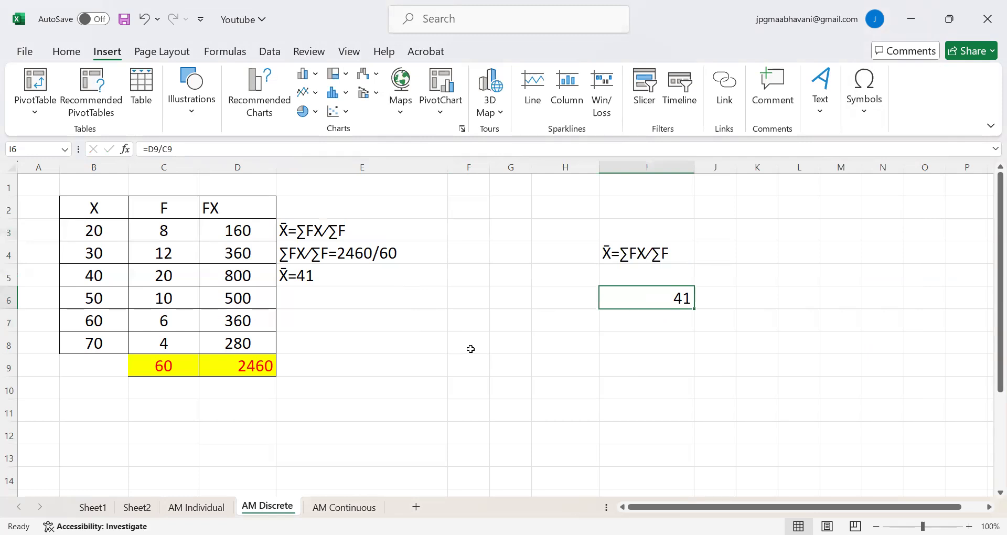